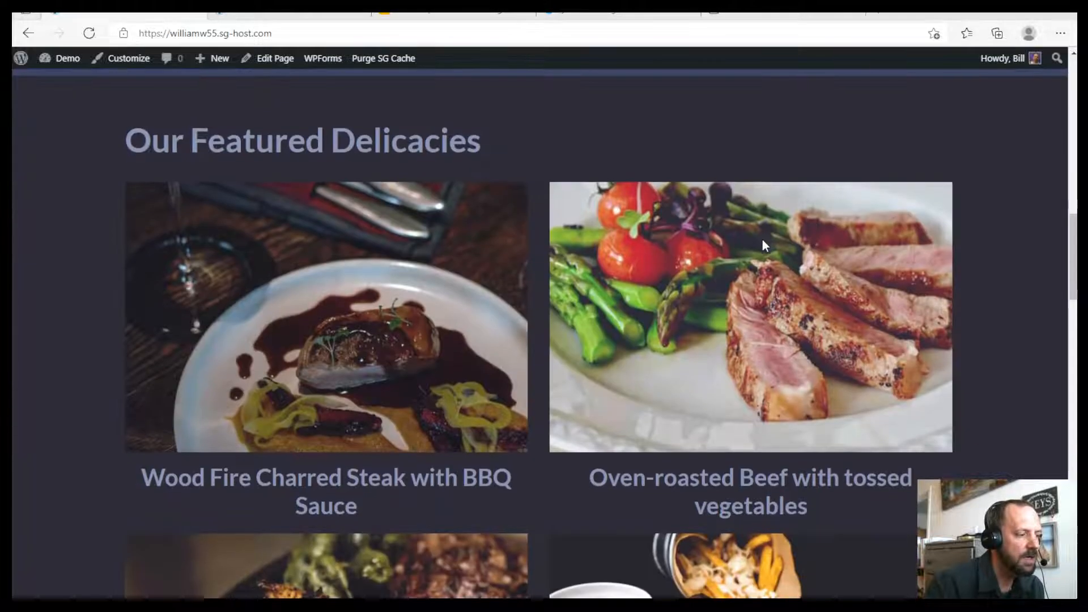
- Open the WordPress admin dashboard of the Demo site from its front page
scroll(777, 243, up, 9)
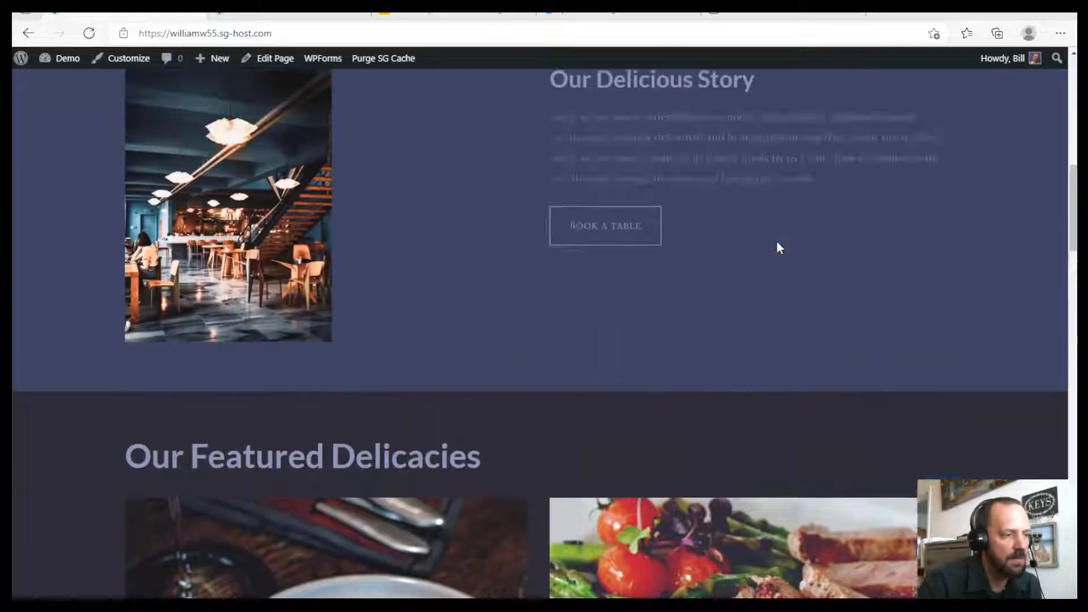
scroll(777, 243, up, 6)
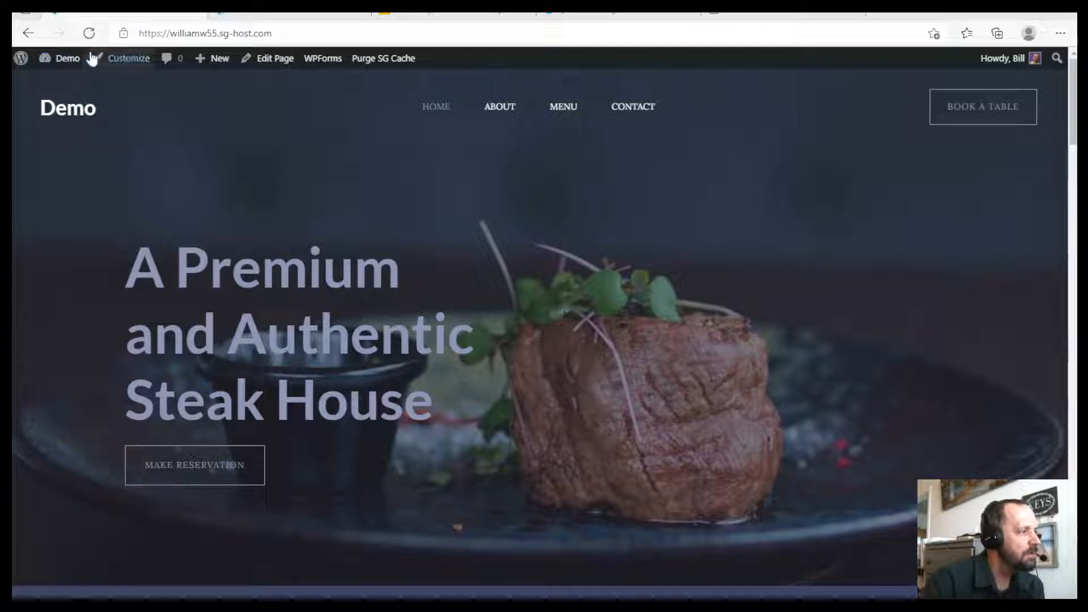
mouse_move(74, 59)
click(67, 82)
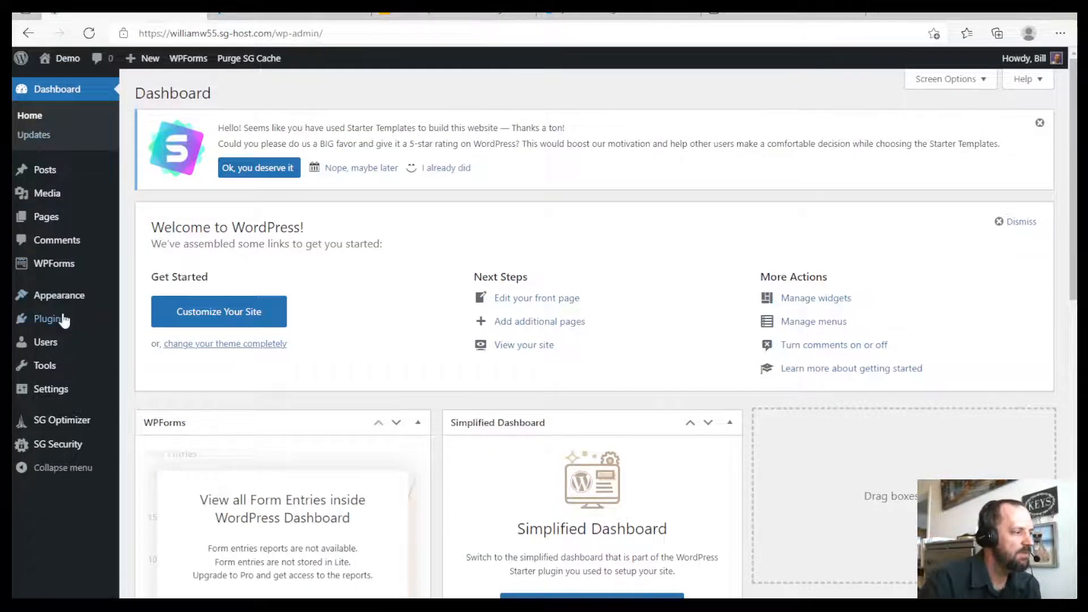
- Search the directory of new WordPress themes for "astra"
mouse_move(68, 296)
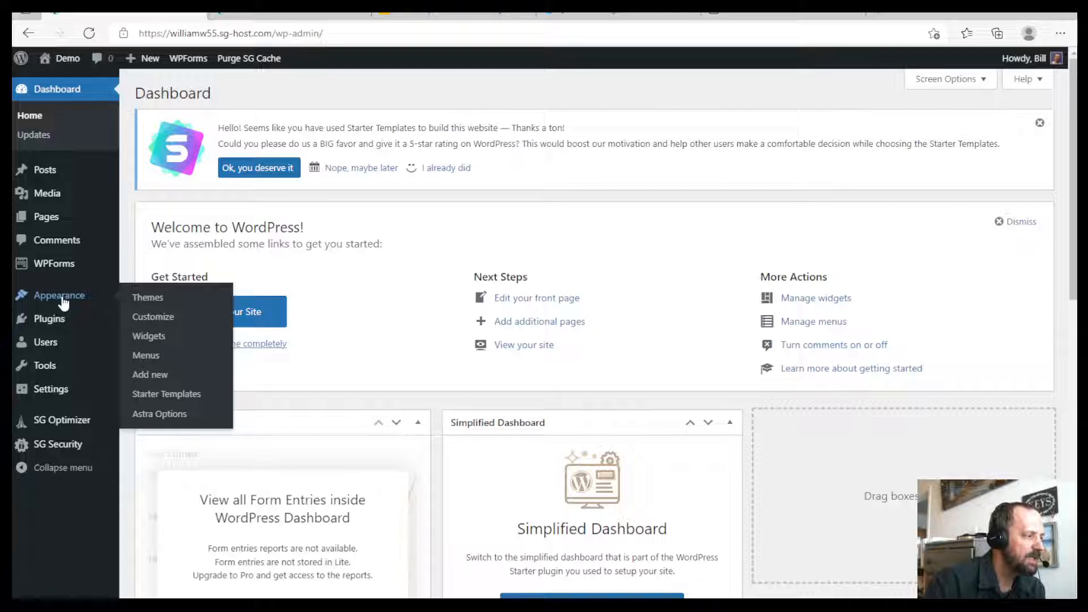
click(147, 298)
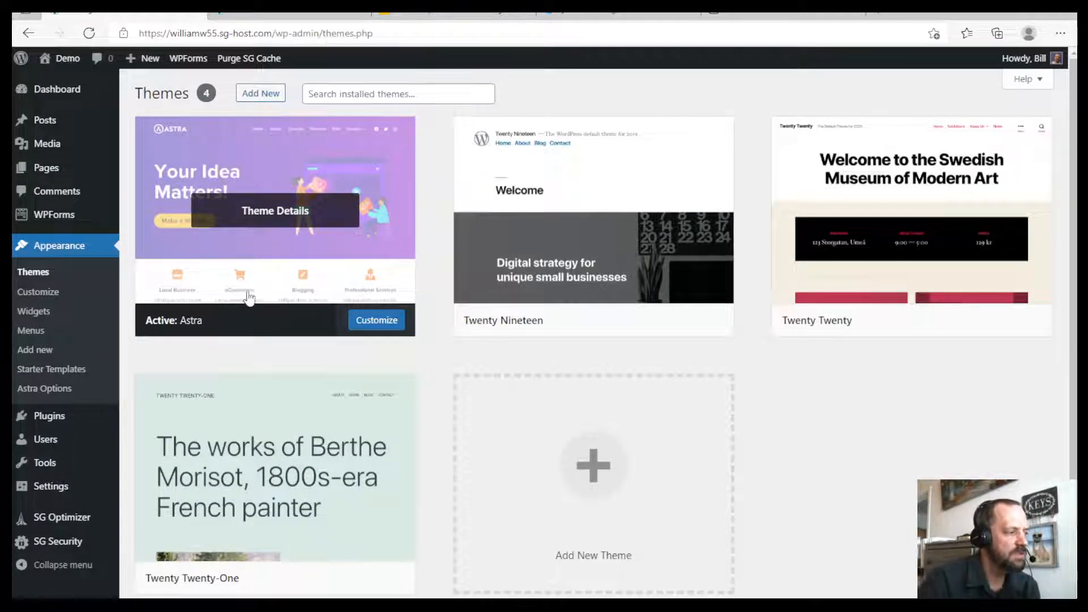
click(260, 93)
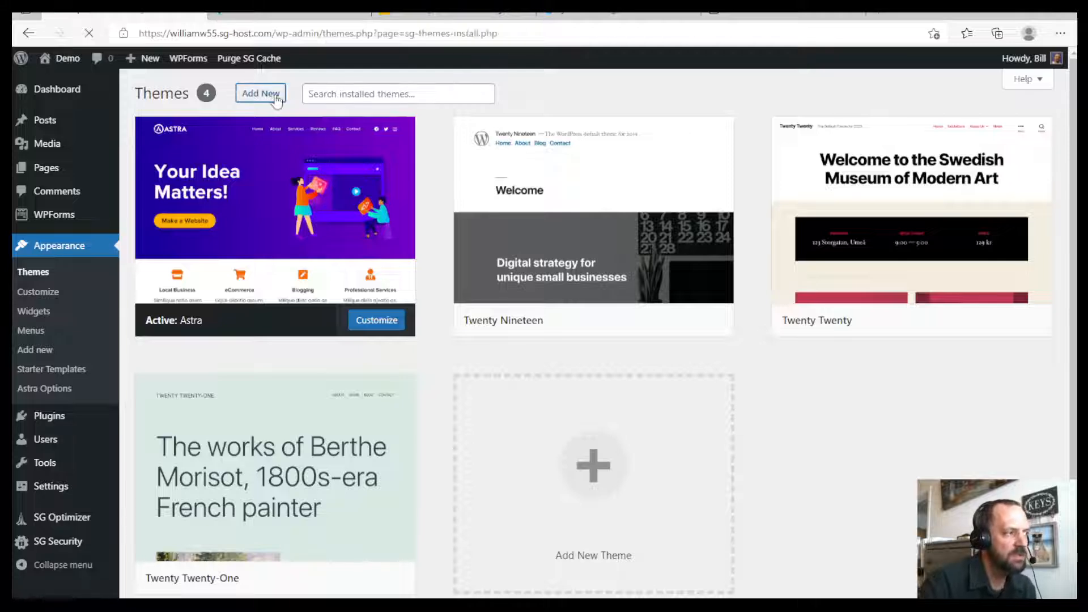
text(astra)
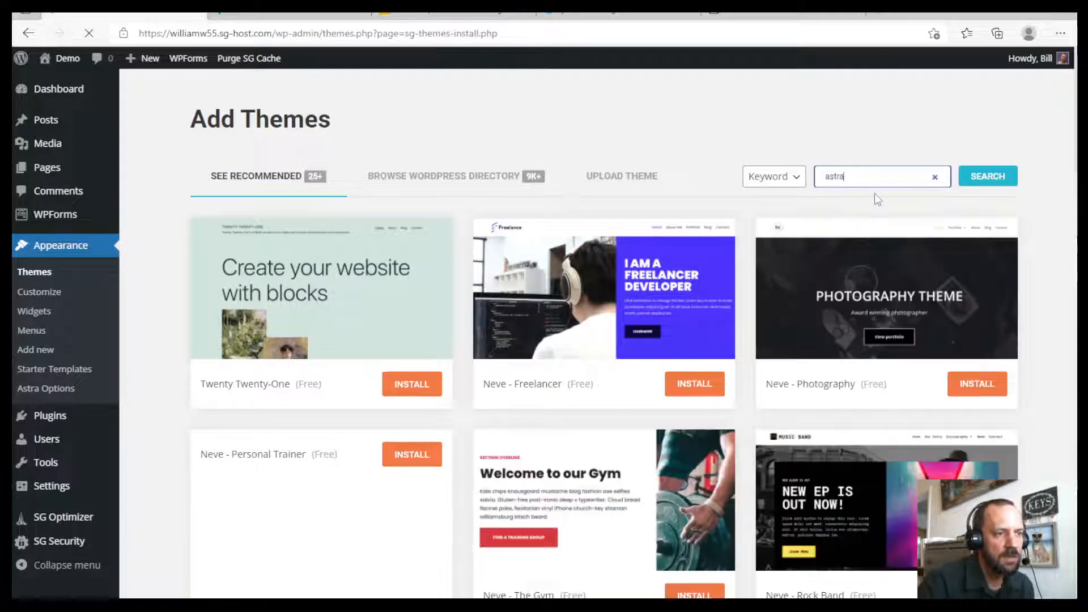
click(989, 176)
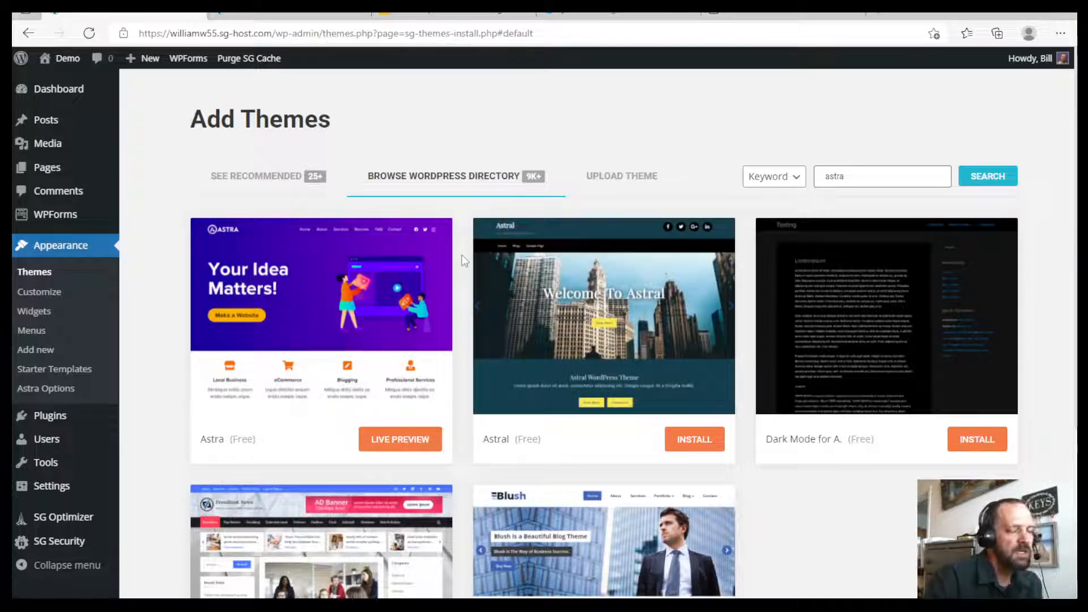
- Search the directory of new plugins for "astra starter" and check the Starter Templates entry
click(54, 416)
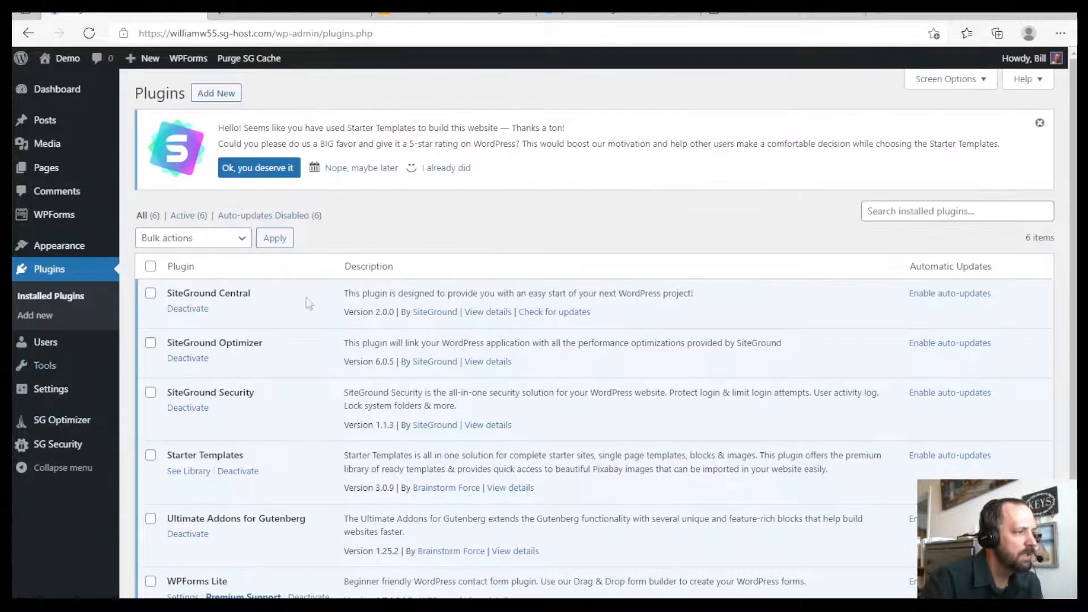
click(235, 97)
text(ast)
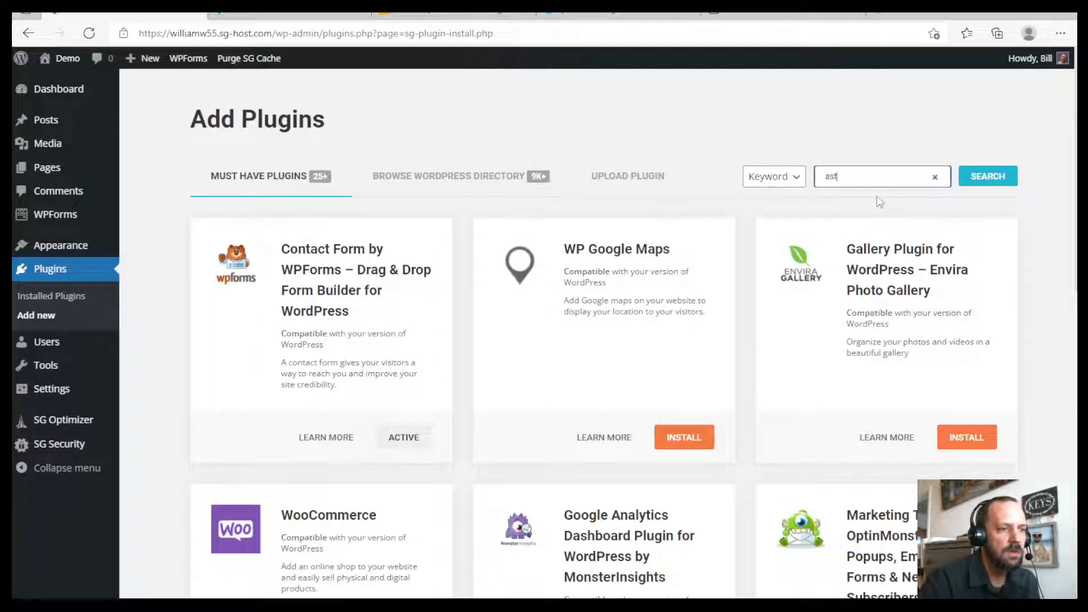
text(ra starter)
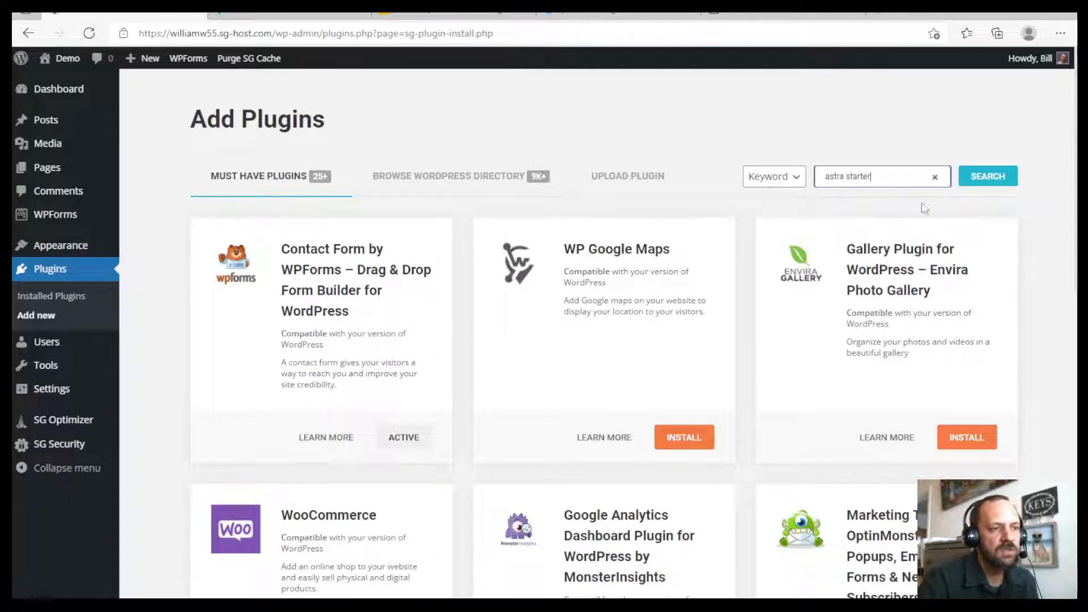
click(982, 176)
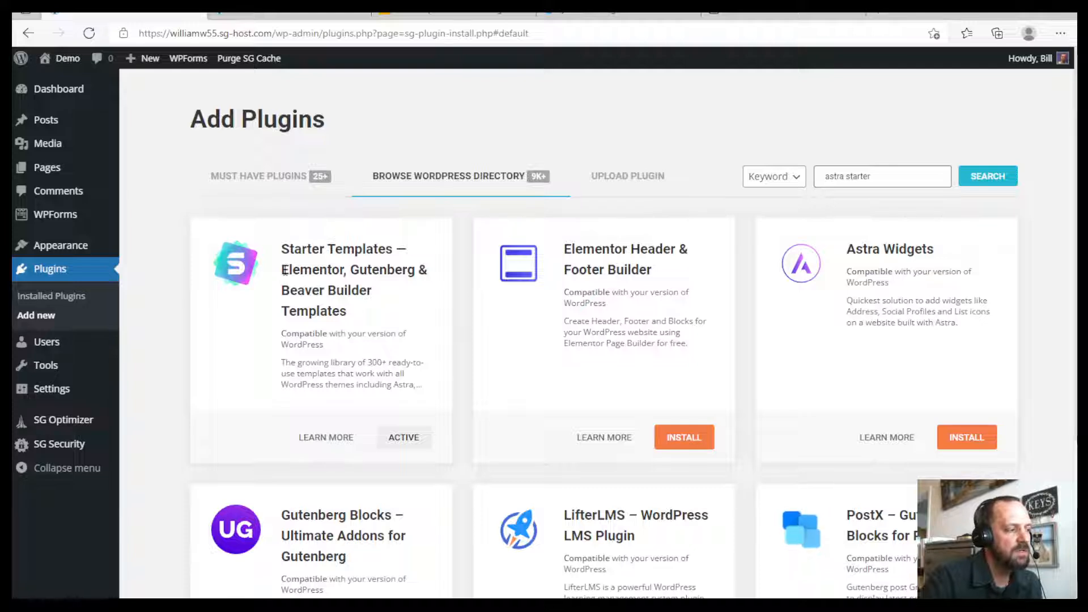
drag(300, 270, 367, 271)
click(389, 276)
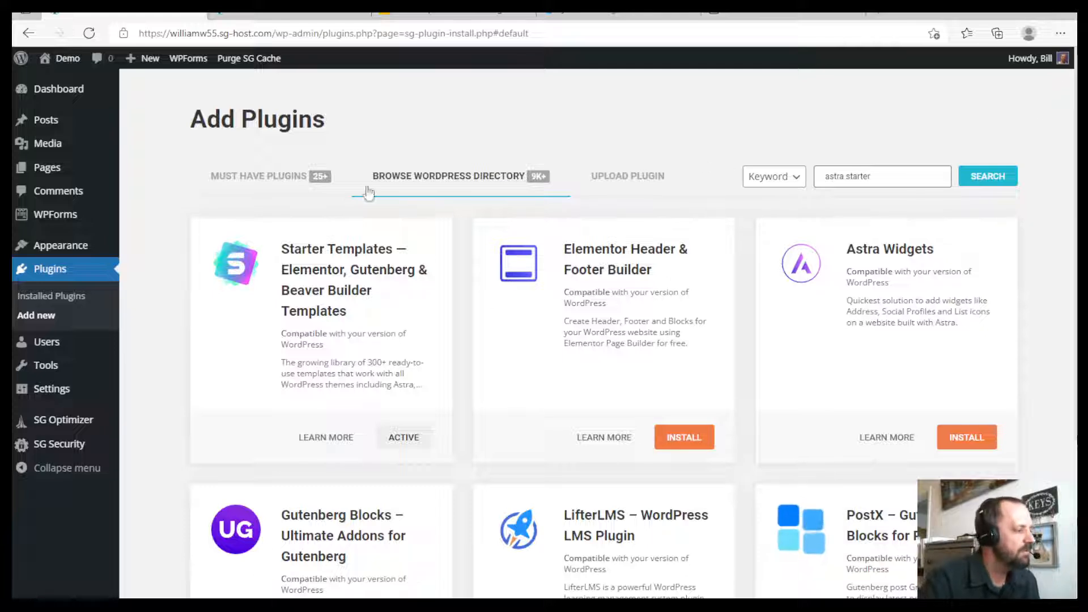
- Open the Starter Templates library and choose Block Editor as the page builder
mouse_move(108, 249)
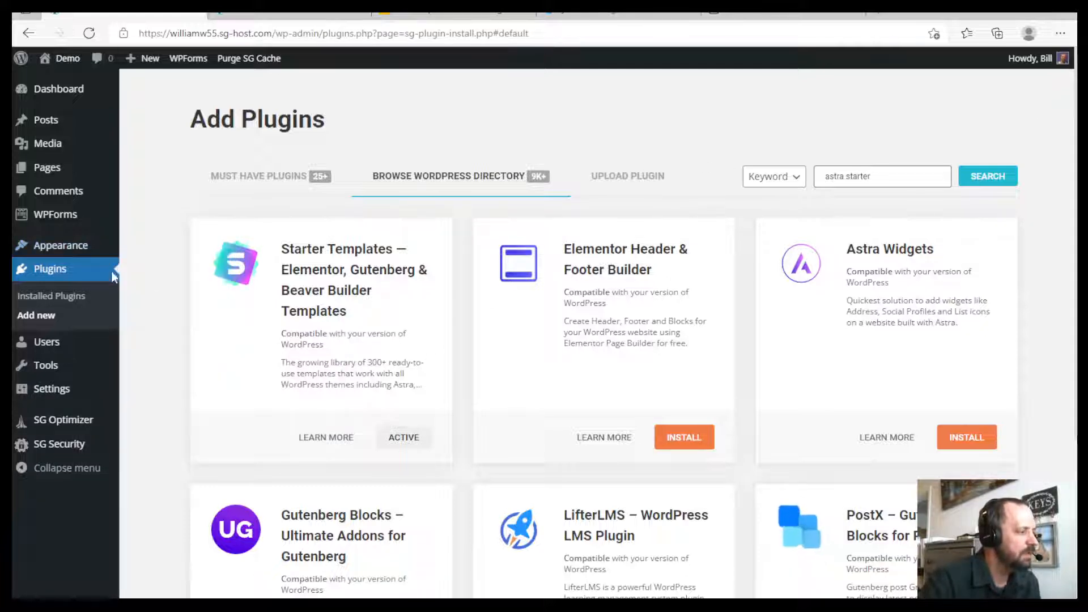
mouse_move(74, 252)
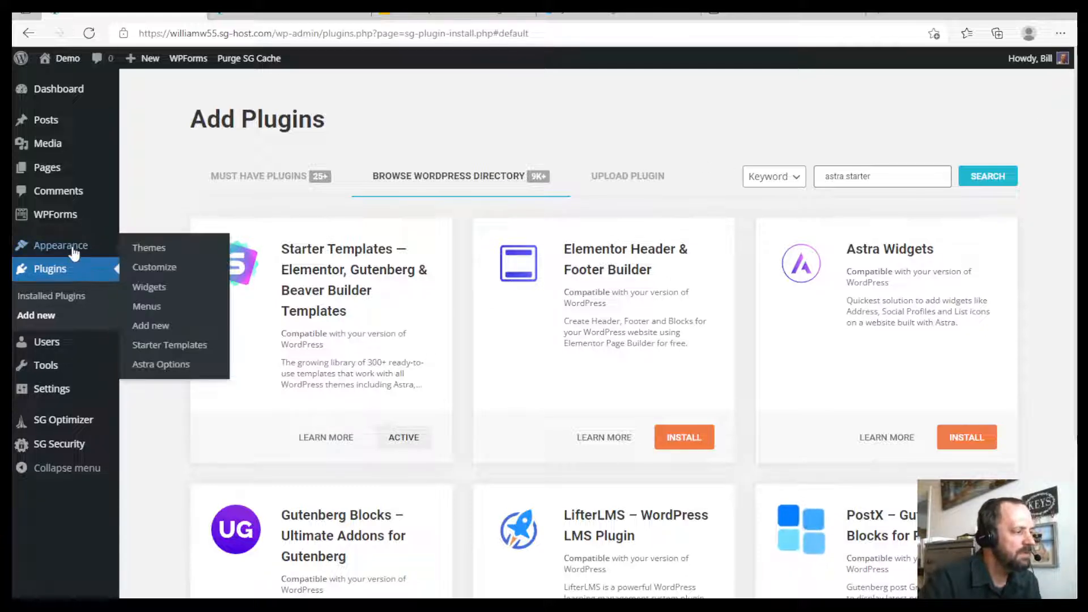
click(188, 350)
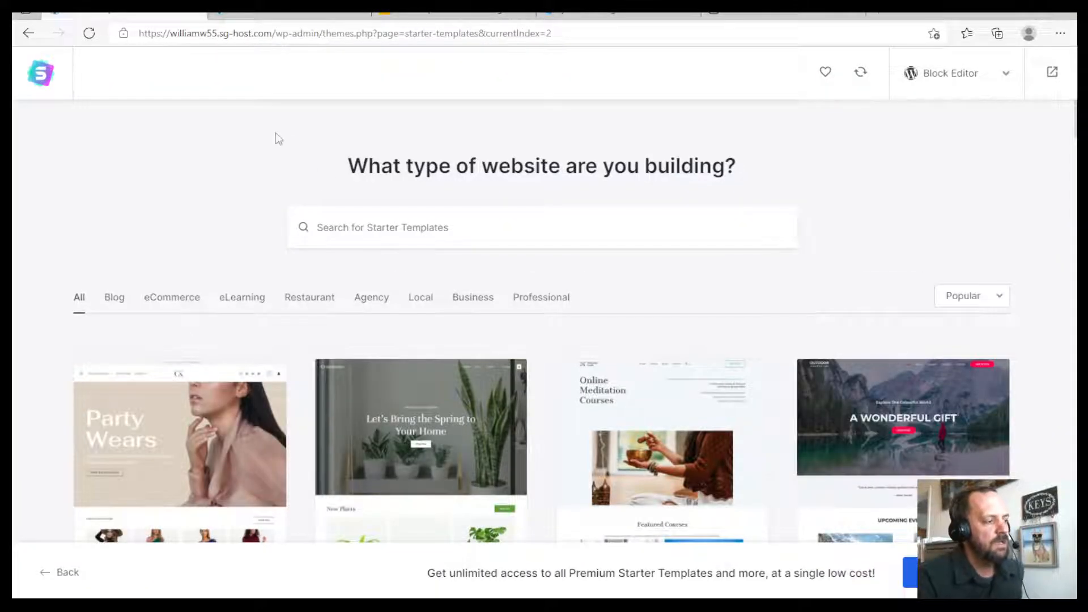
click(931, 80)
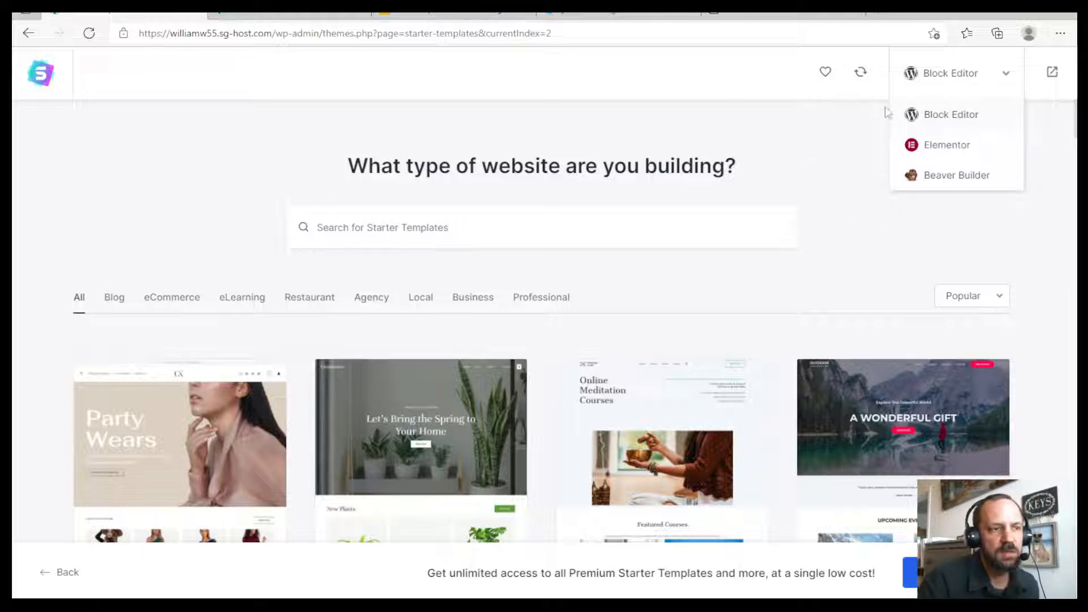
click(956, 124)
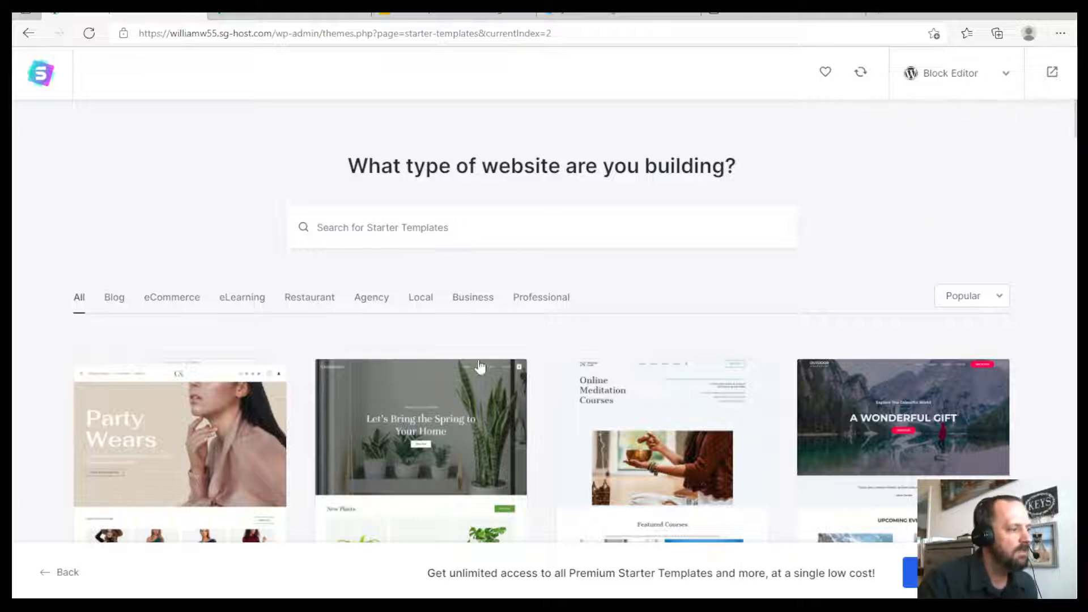
- Select the Meditation Courses starter template and skip the logo upload
scroll(654, 294, down, 5)
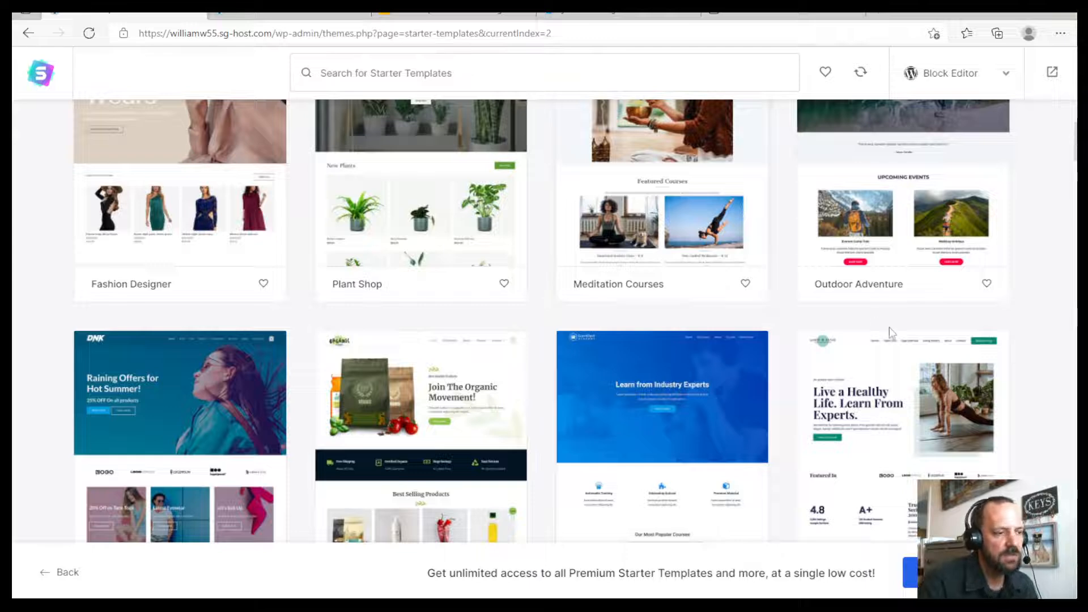
scroll(889, 328, up, 5)
scroll(884, 311, down, 3)
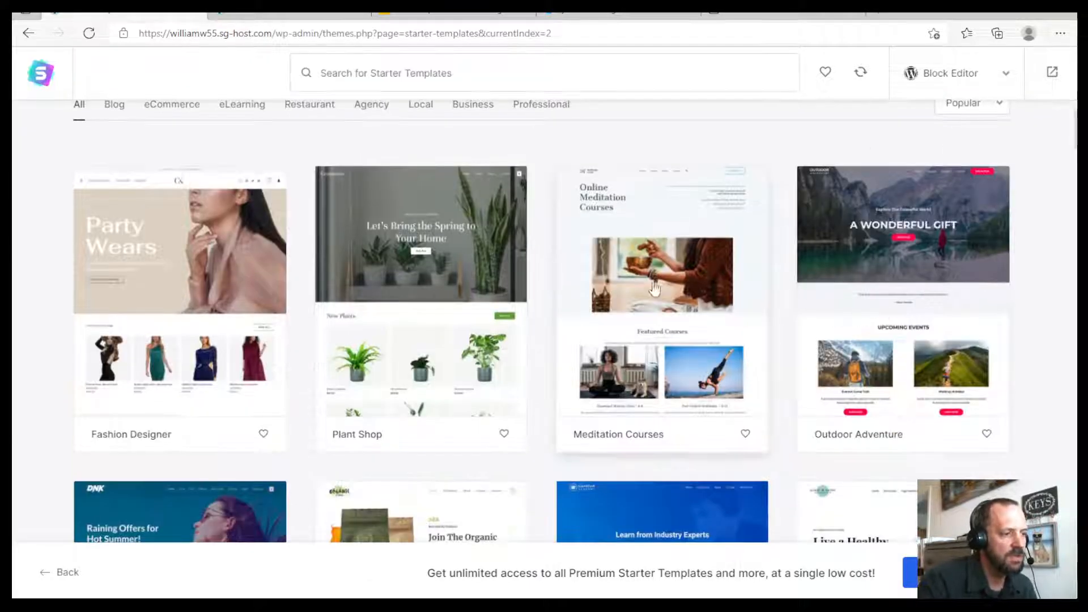
click(680, 283)
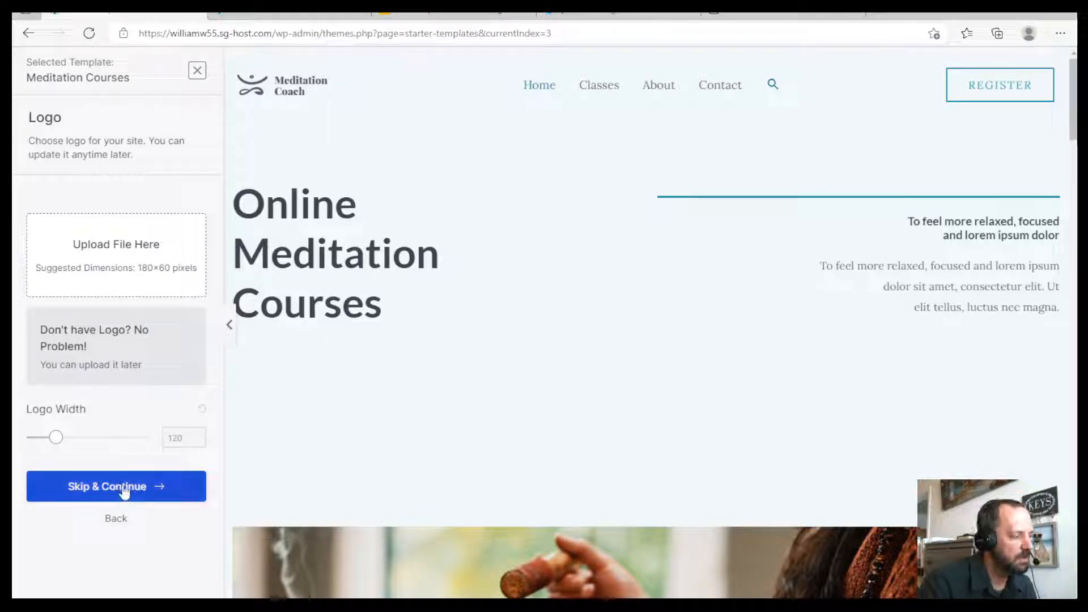
click(155, 489)
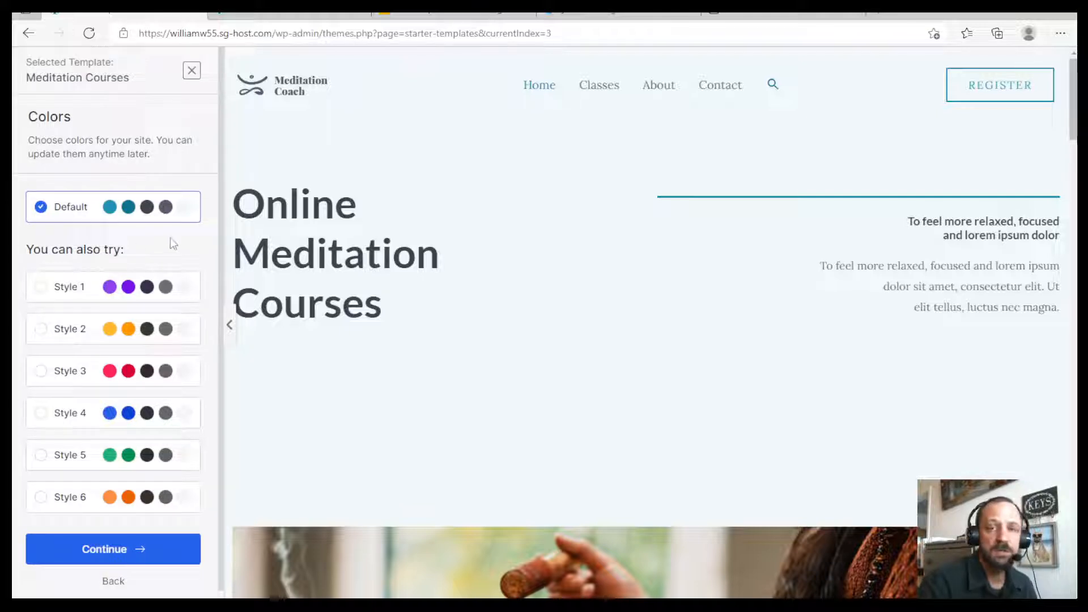
- Preview the Style 1 and Style 5 color palettes, then accept the Default palette for the template
click(41, 287)
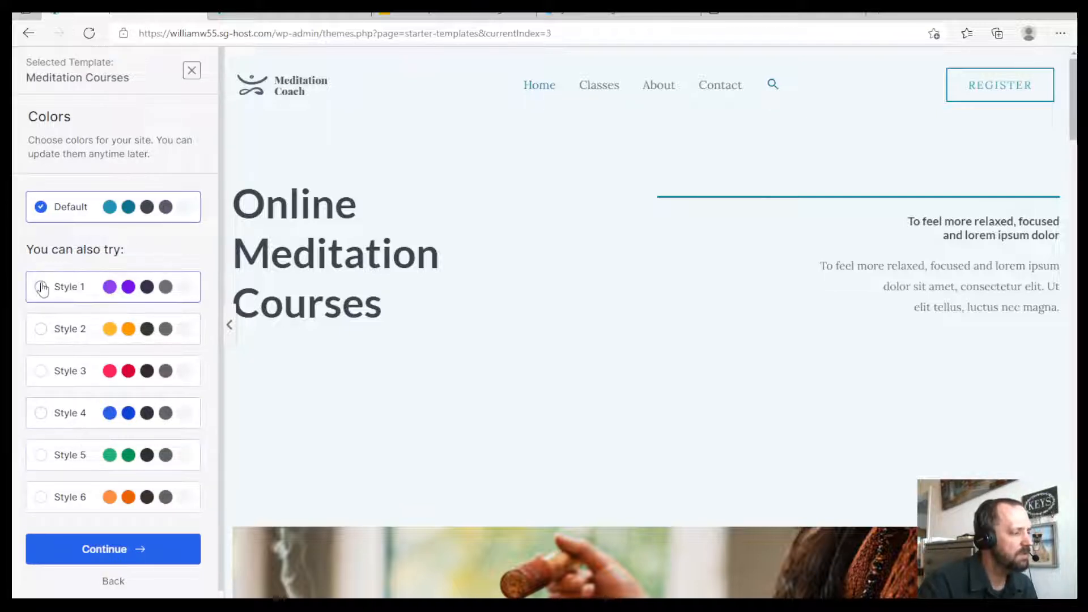
click(42, 456)
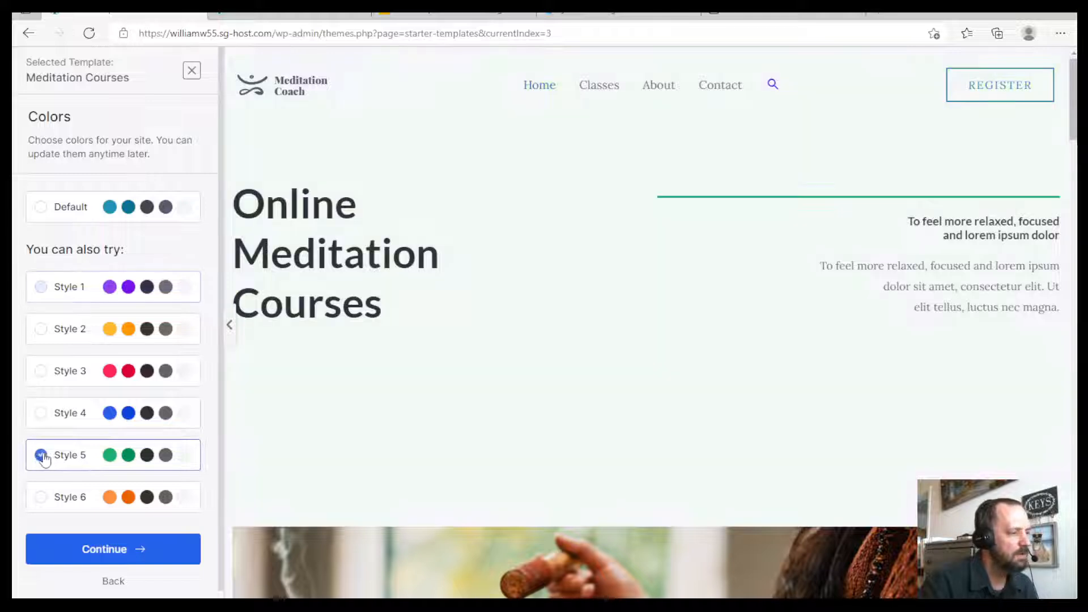
click(42, 207)
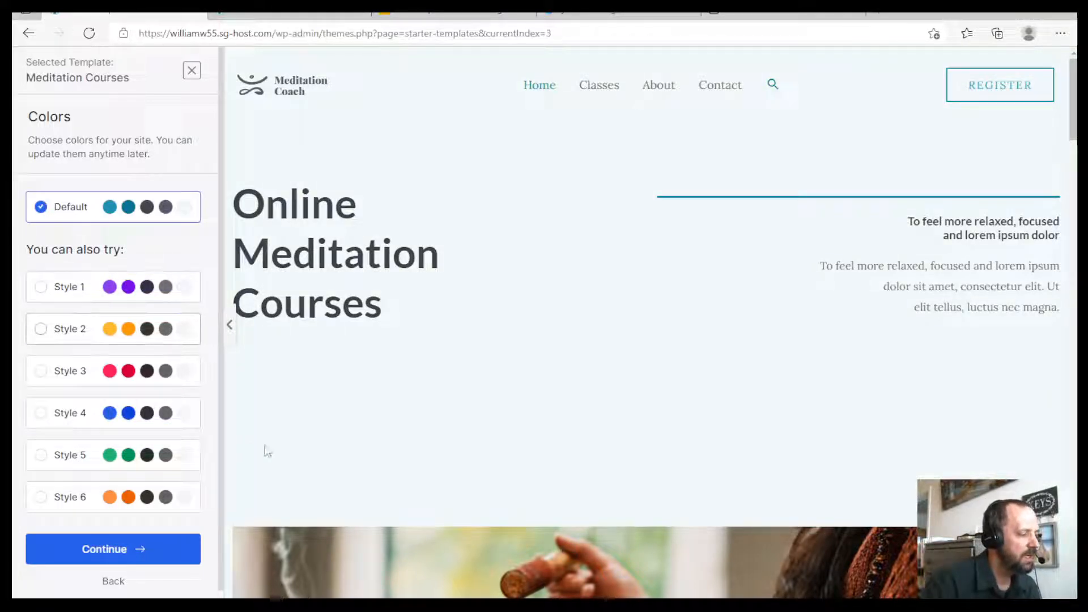
click(162, 562)
- Preview the Rubik / Karla font pair, then accept the default Cantata One / Imprima pair for the template
scroll(157, 407, down, 2)
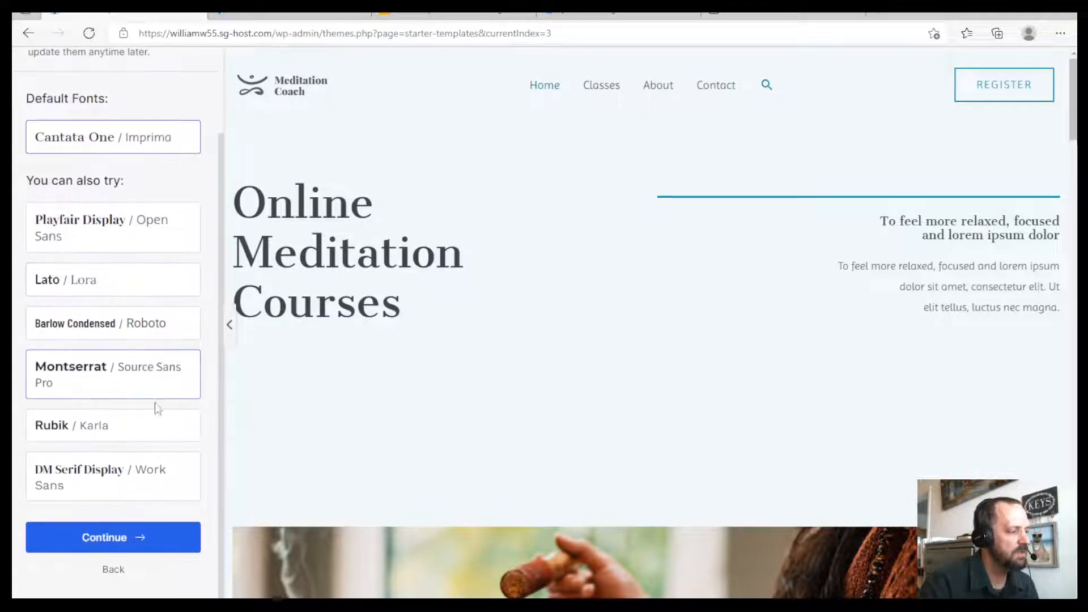
click(134, 435)
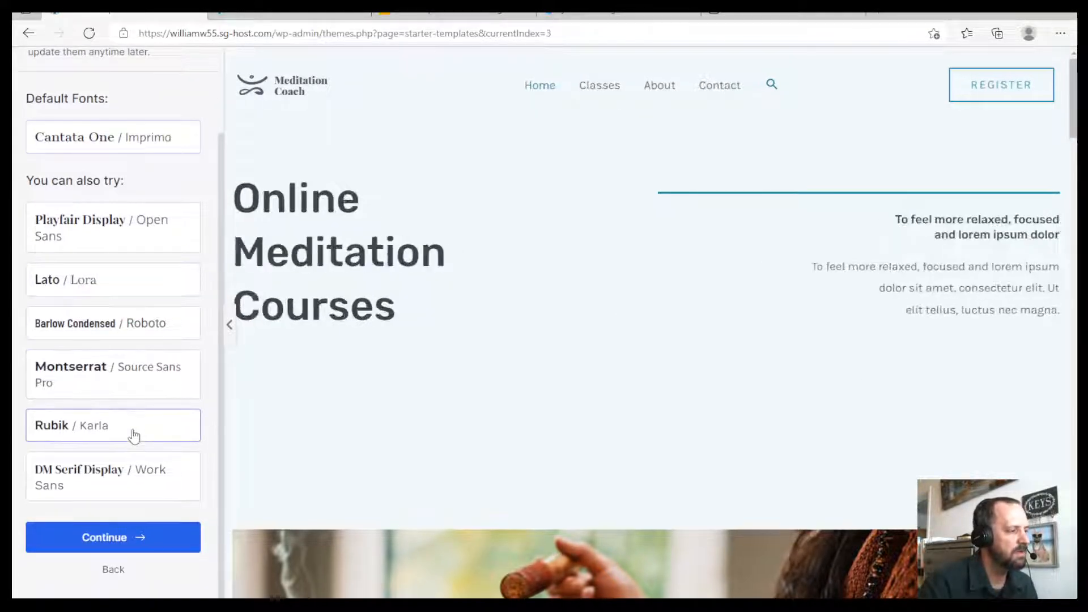
scroll(193, 363, up, 2)
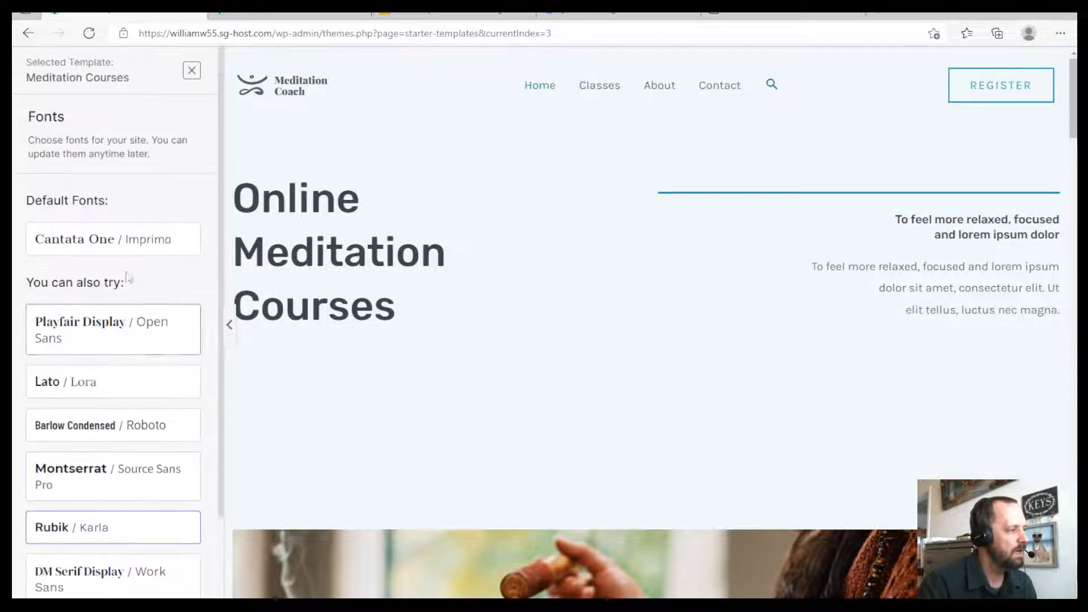
click(177, 240)
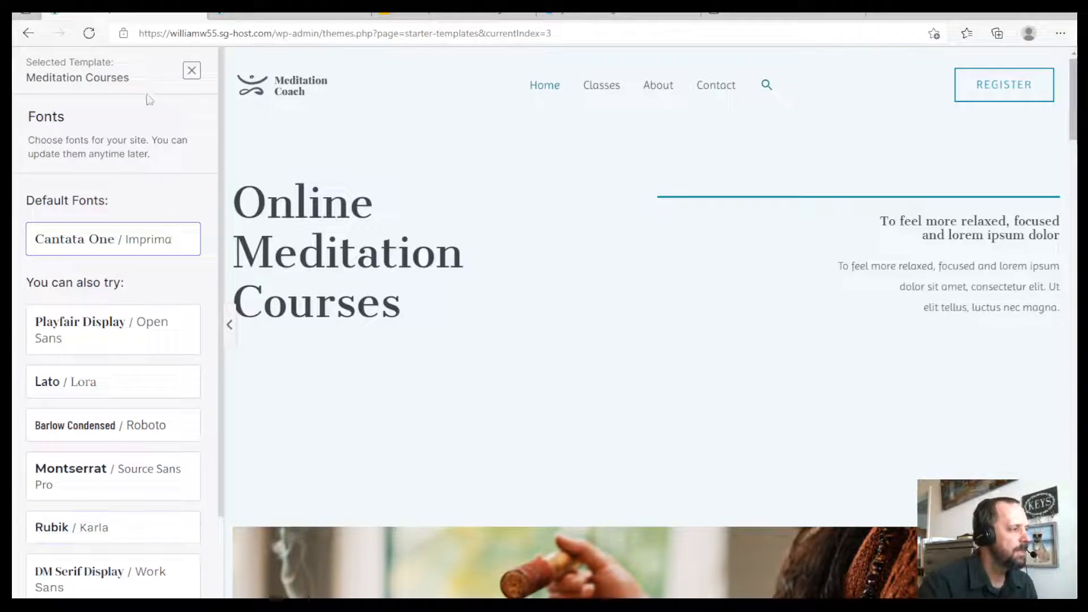
scroll(149, 100, down, 2)
click(139, 543)
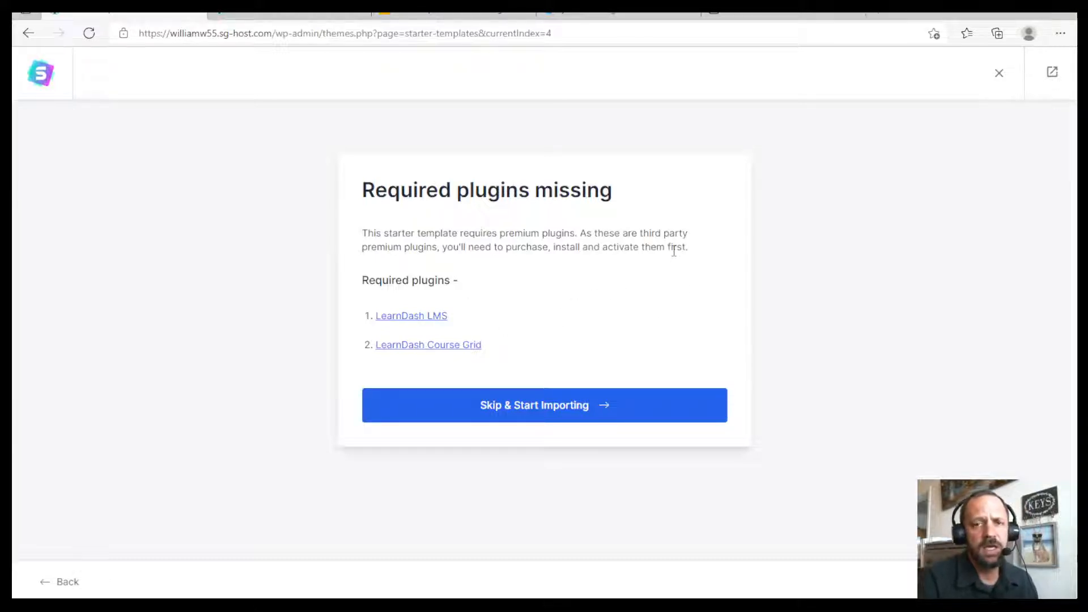
- Leave the Meditation Courses import without starting it and look through the starter templates for another design
click(999, 74)
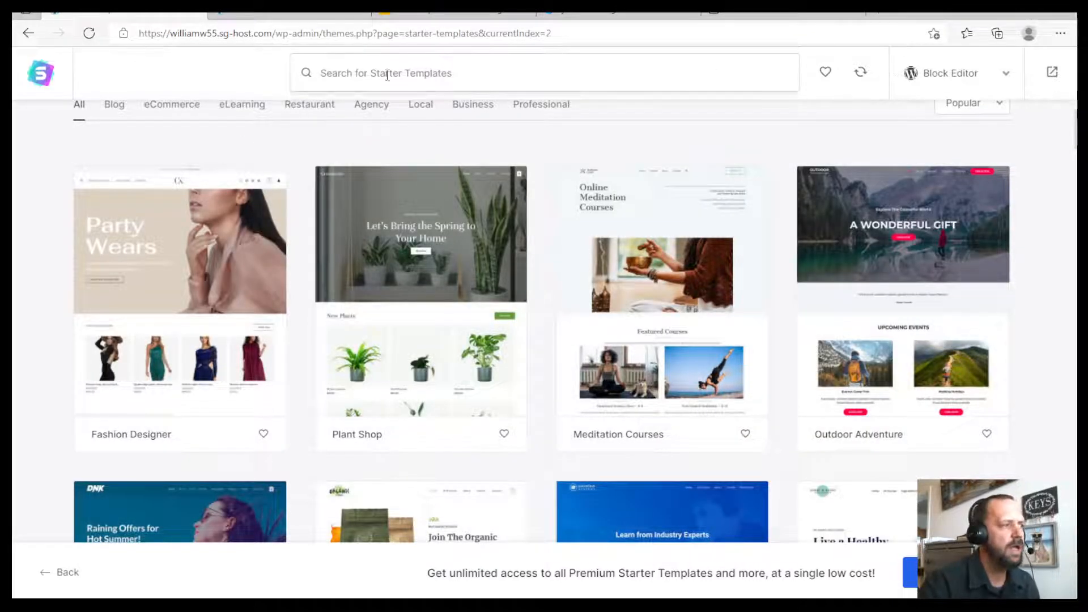
scroll(244, 149, up, 3)
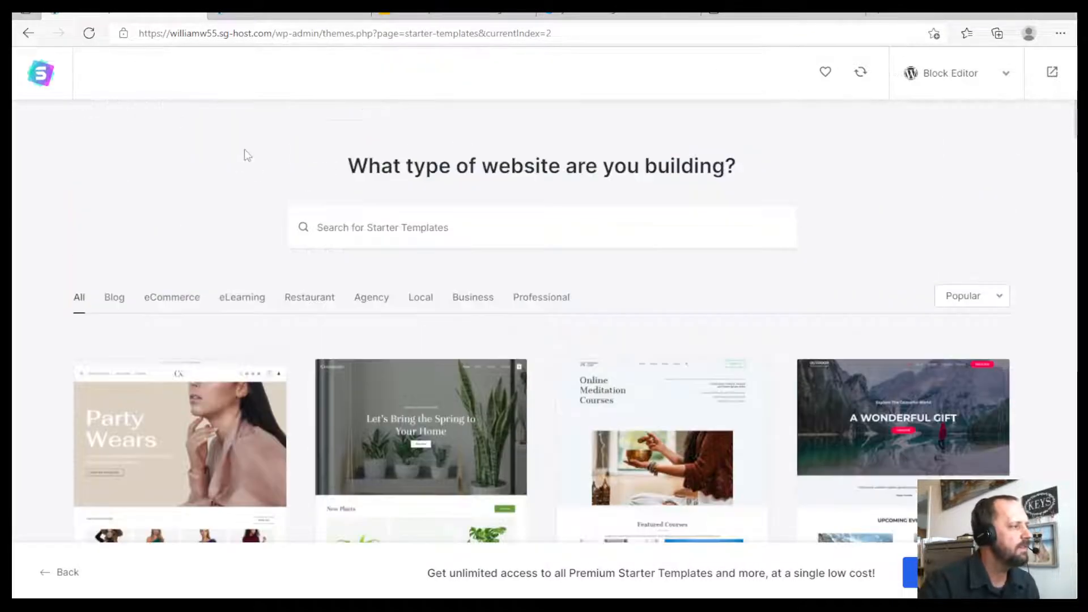
click(40, 76)
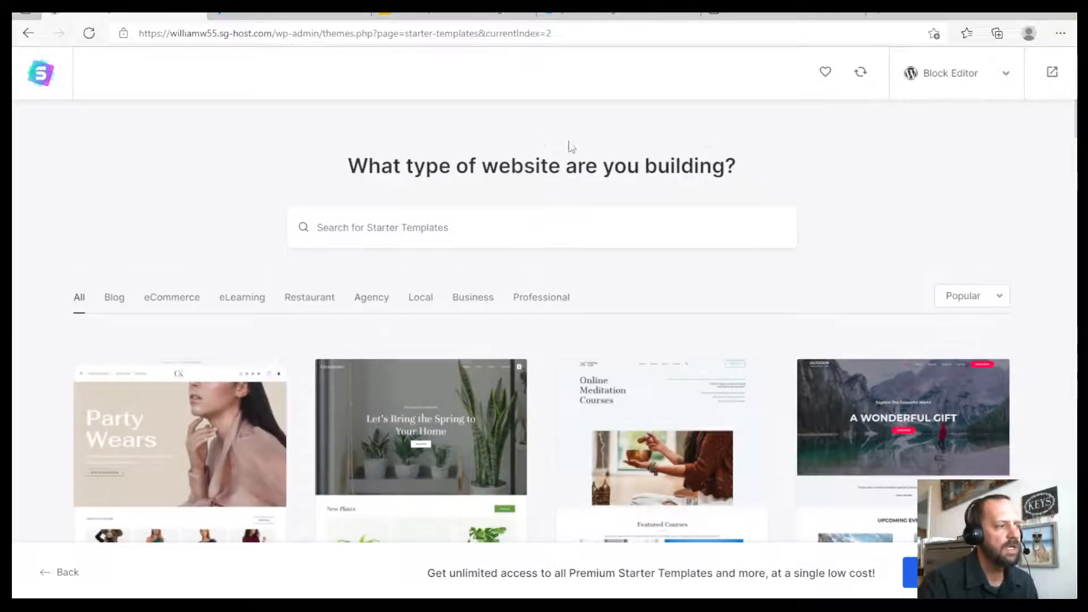
scroll(554, 160, down, 6)
scroll(555, 161, up, 5)
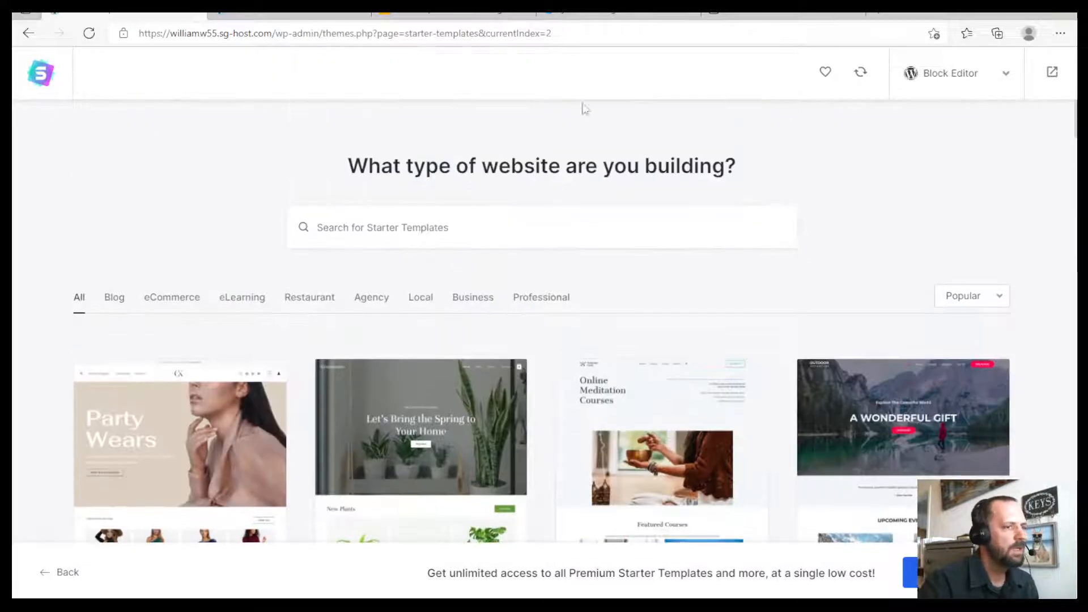
scroll(860, 189, down, 5)
scroll(915, 452, down, 3)
scroll(510, 397, up, 8)
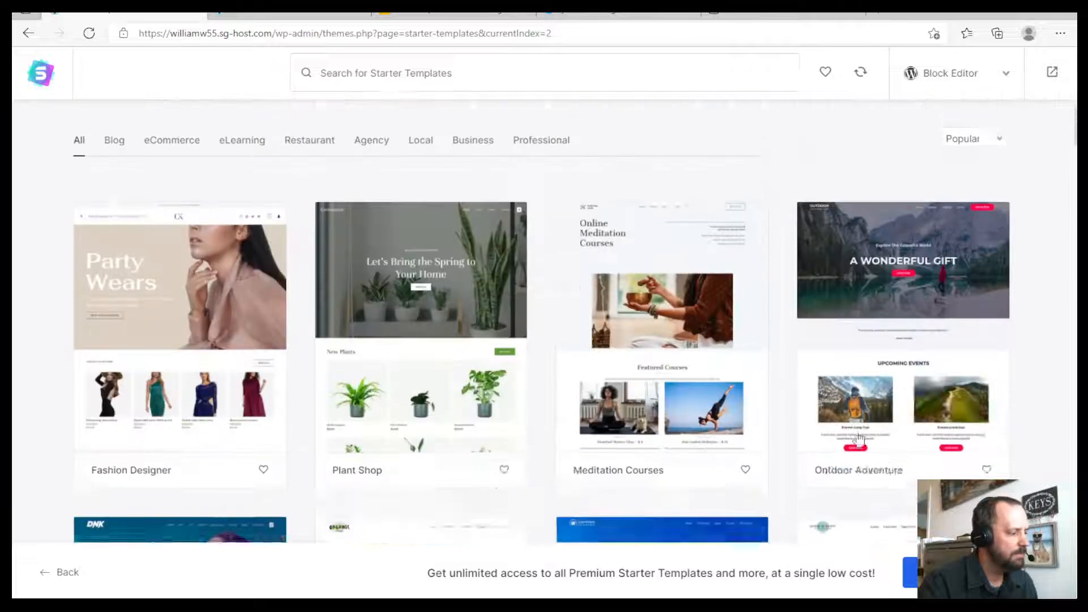
- Leave the Starter Templates wizard through the page builder choice and return to the WordPress dashboard
click(64, 573)
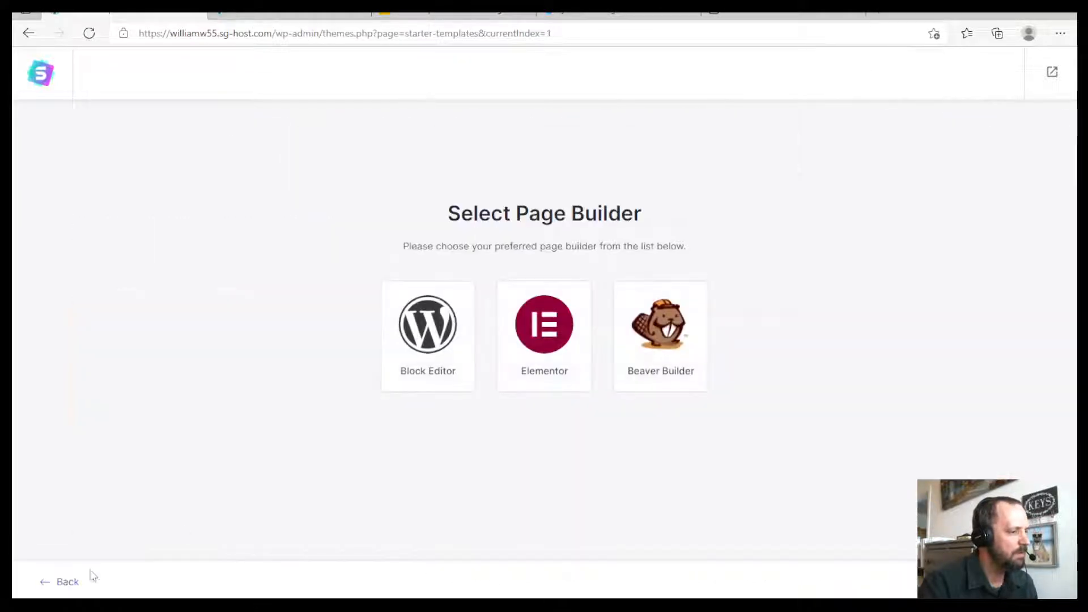
click(67, 587)
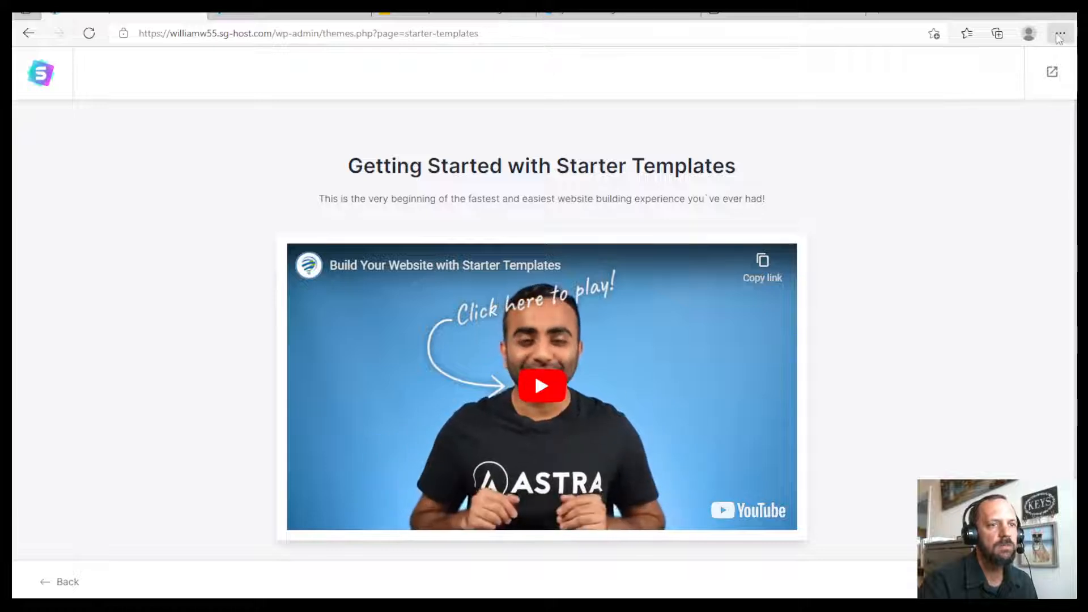
key(ctrl+a)
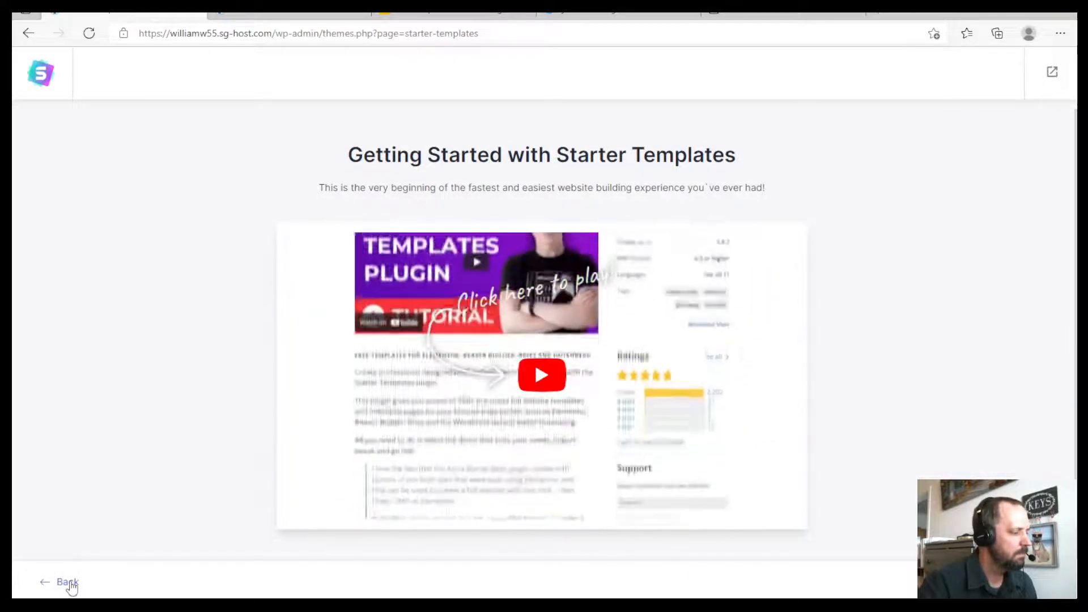
click(67, 584)
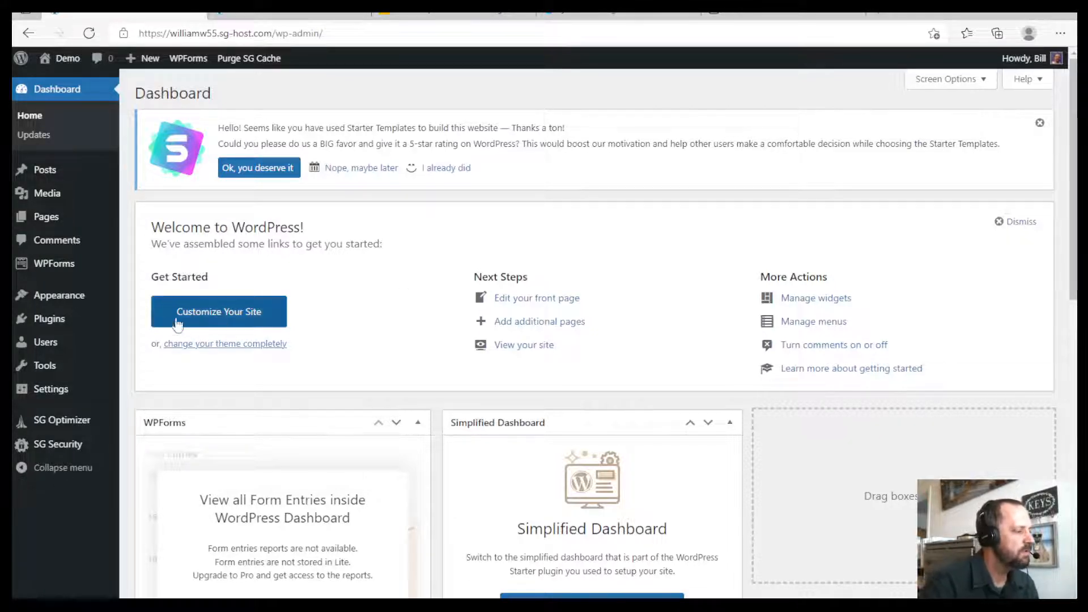
- Open the installed plugins list and review its entries, highlighting the Starter Templates plugin
mouse_move(46, 319)
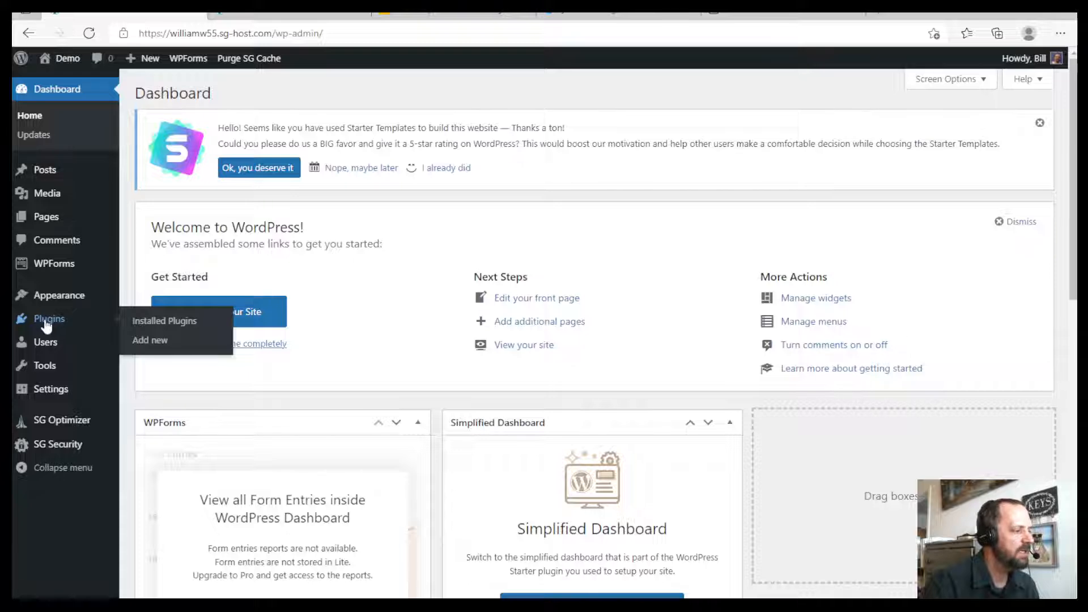
click(51, 320)
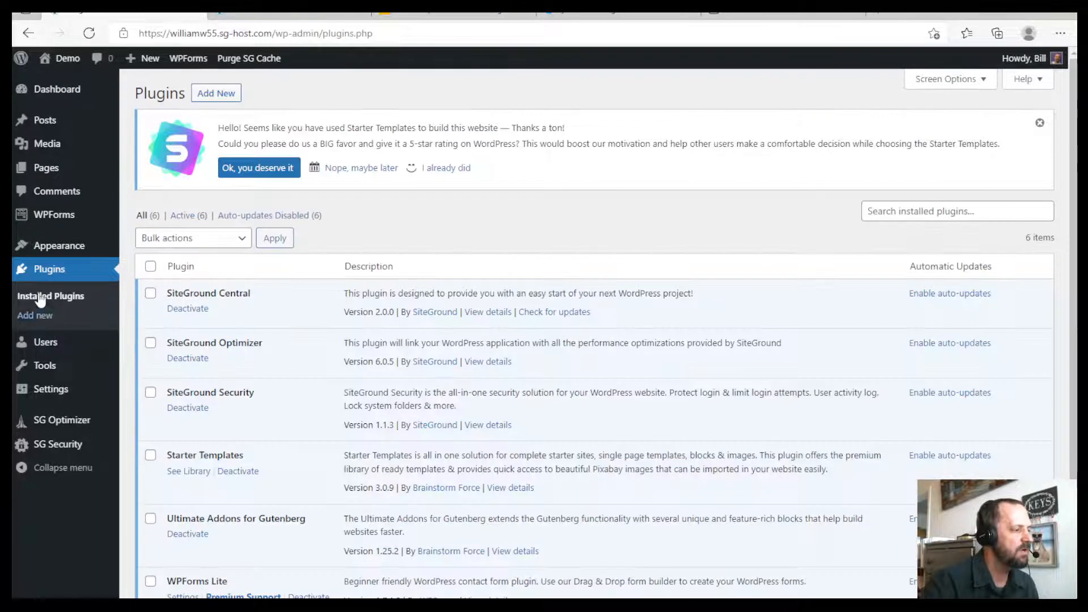
scroll(311, 306, down, 3)
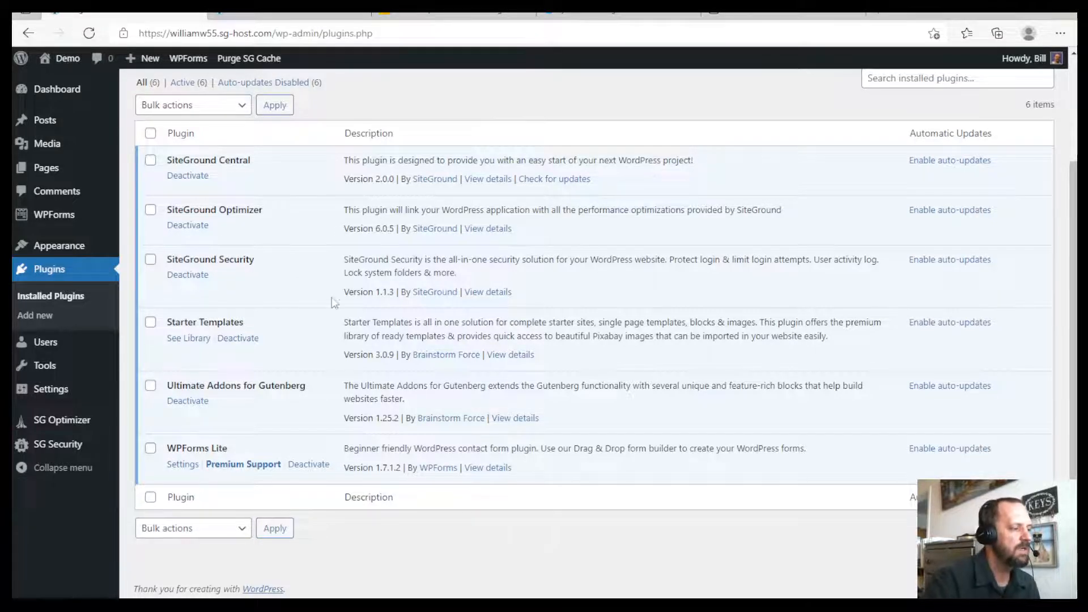
scroll(335, 302, up, 1)
scroll(304, 368, down, 1)
scroll(329, 315, up, 3)
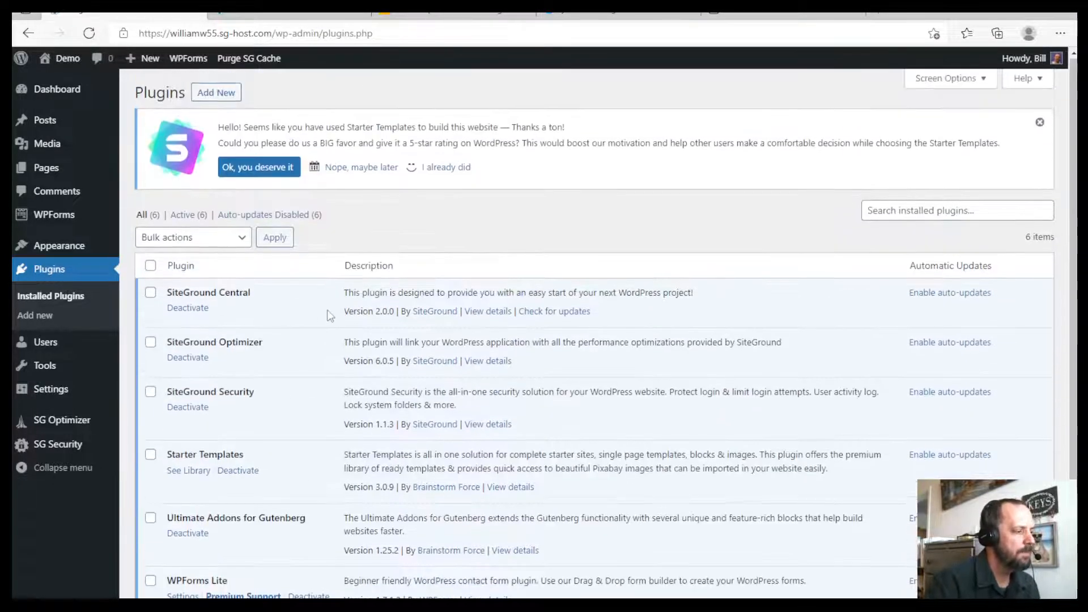
scroll(334, 340, down, 2)
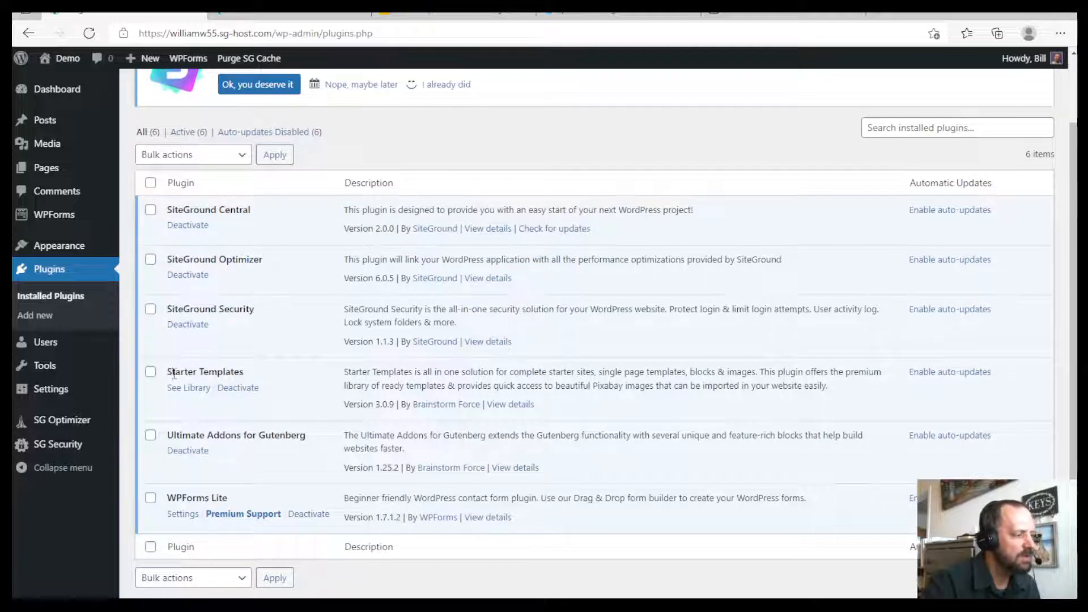
drag(180, 373, 286, 371)
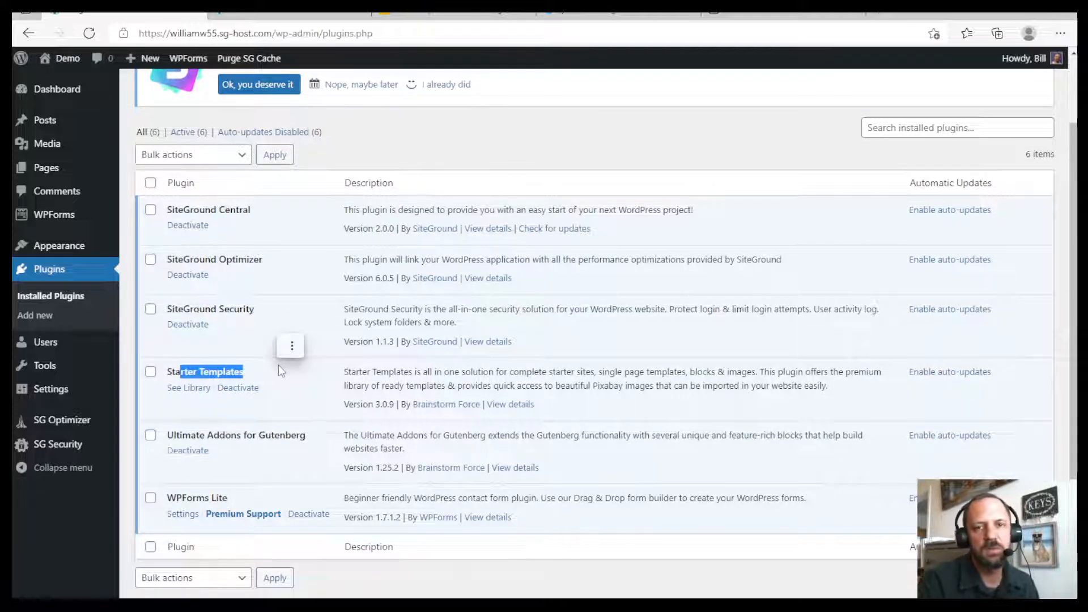
scroll(278, 366, down, 1)
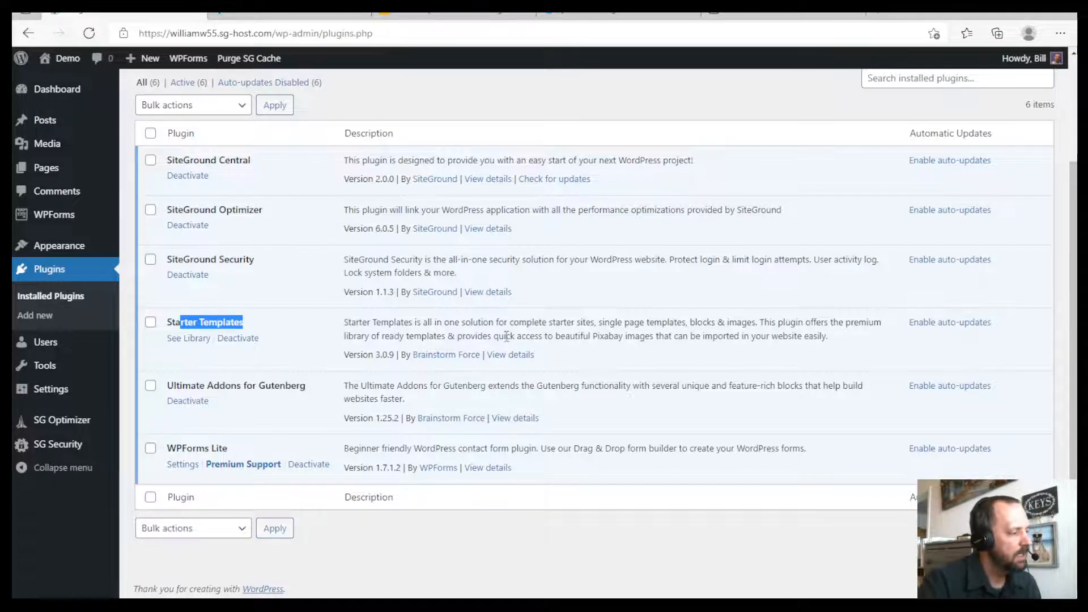
scroll(507, 336, up, 3)
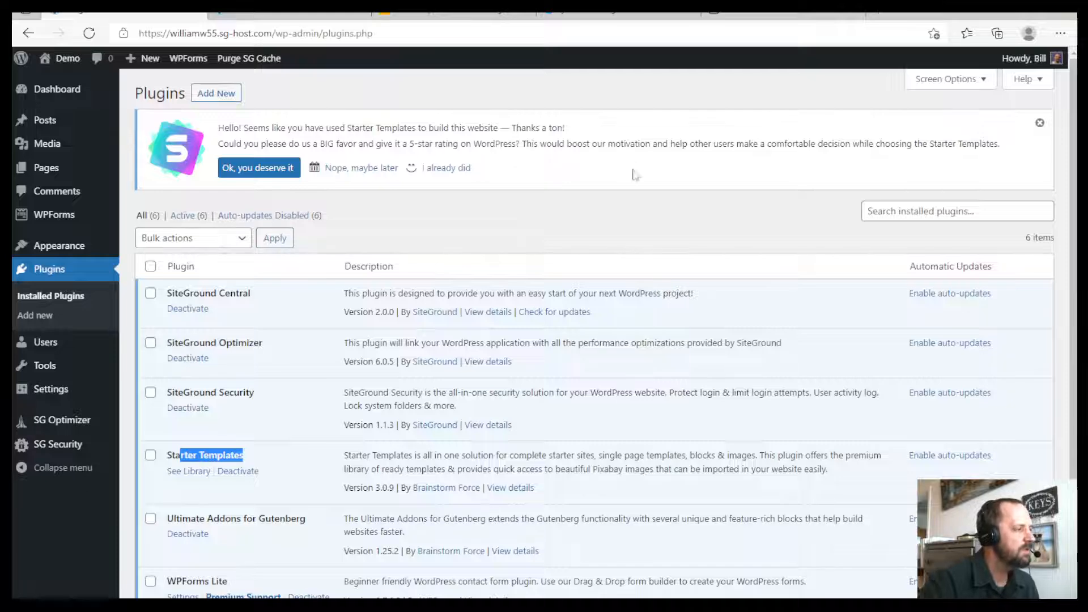
- Visit the live Demo site and look through the whole home page from the hero section to the footer
mouse_move(65, 59)
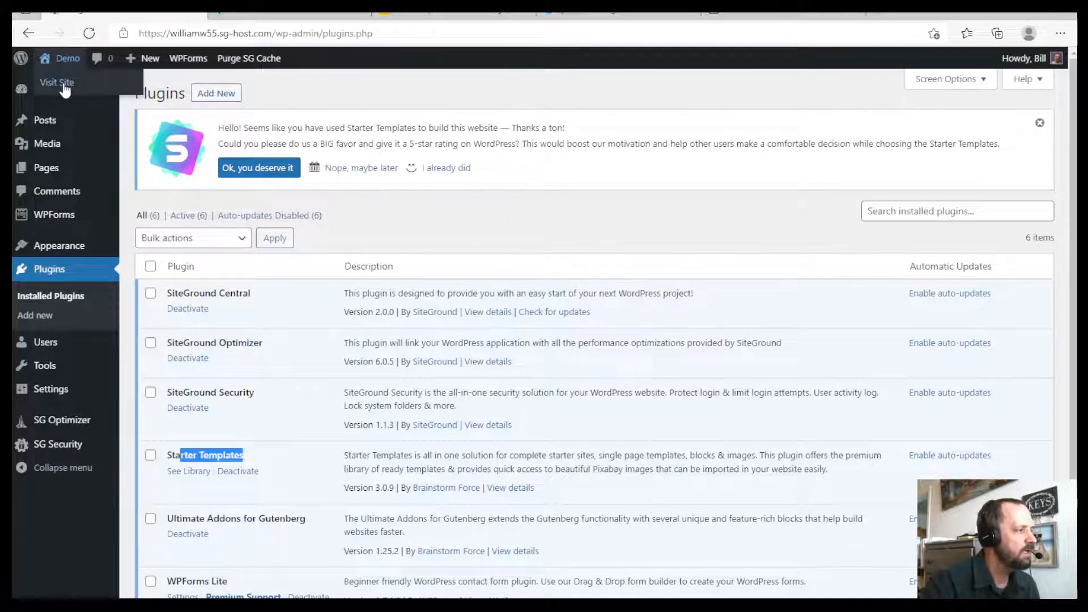
scroll(550, 244, down, 10)
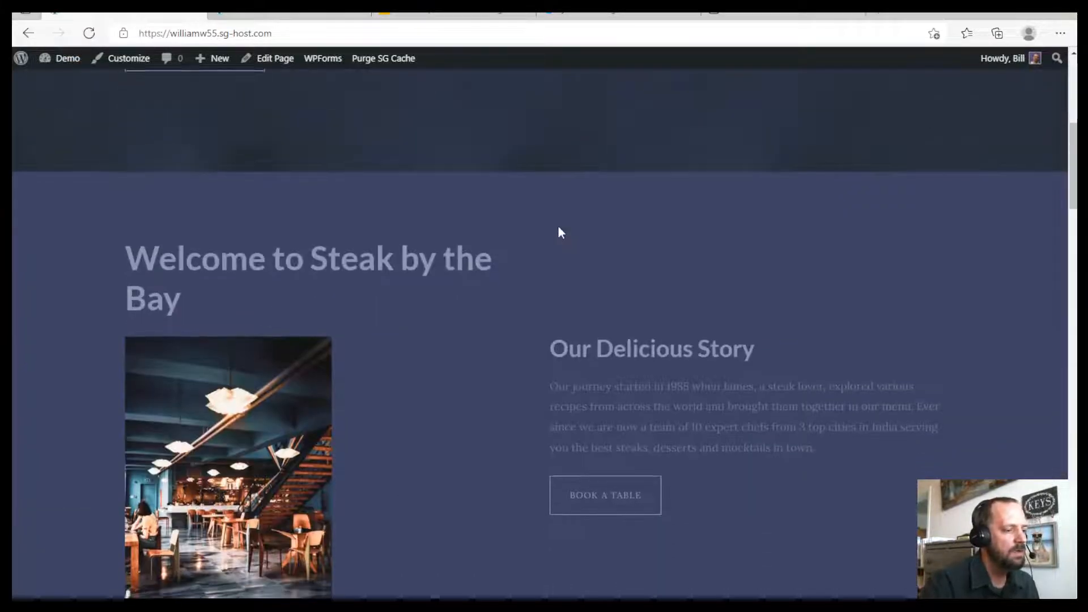
scroll(572, 229, down, 15)
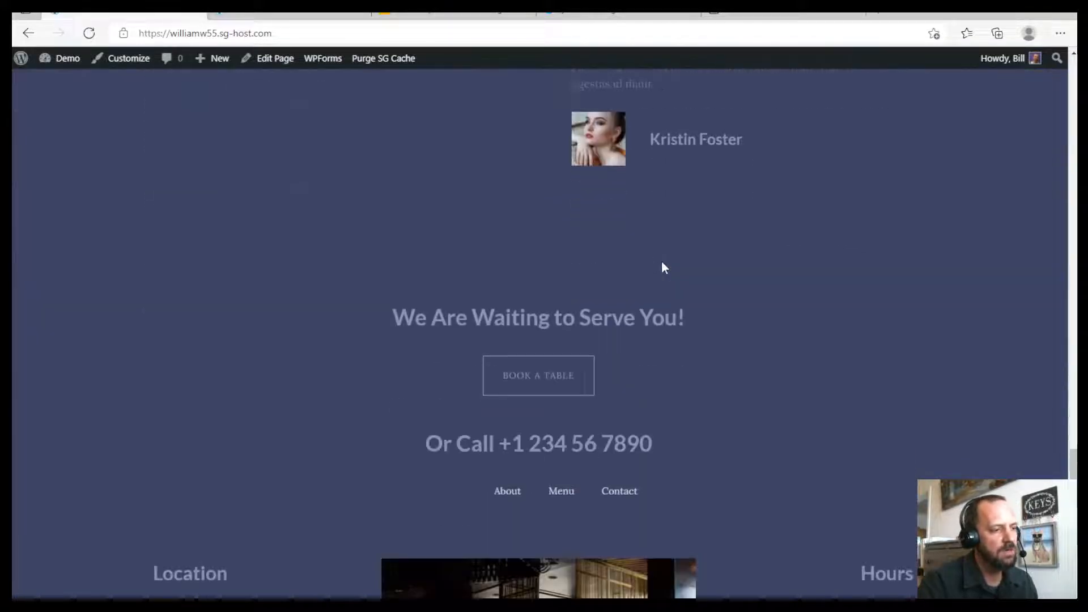
scroll(735, 336, down, 4)
scroll(785, 340, up, 15)
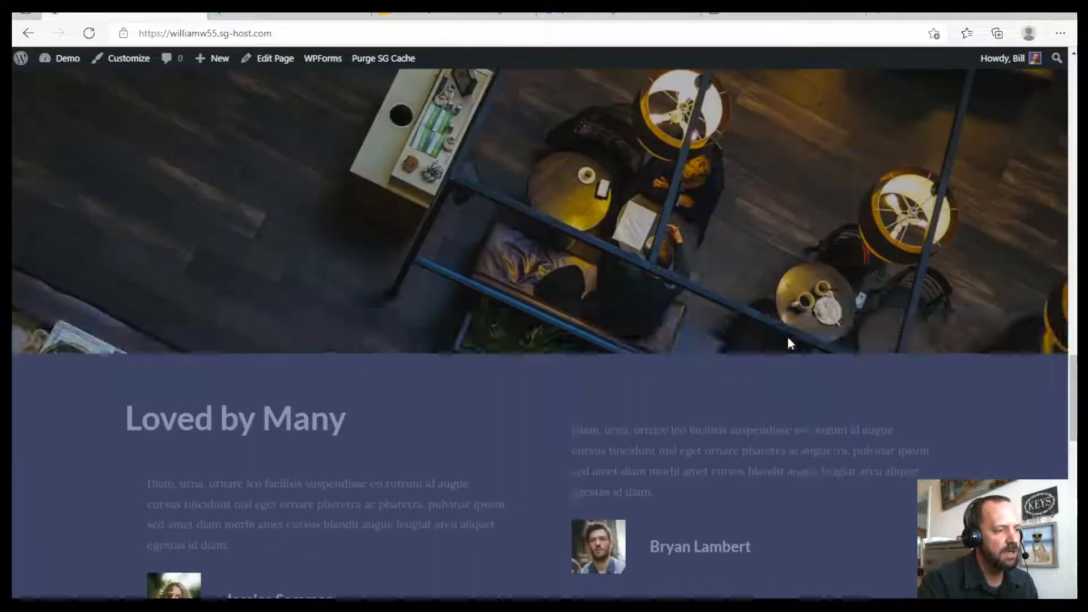
scroll(801, 340, up, 15)
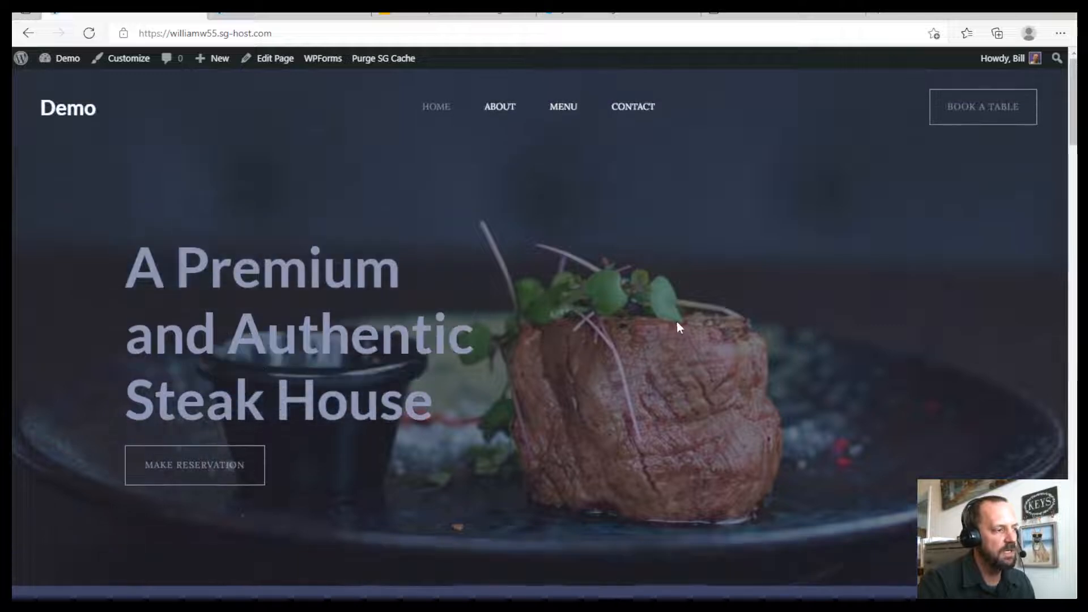
scroll(647, 299, down, 3)
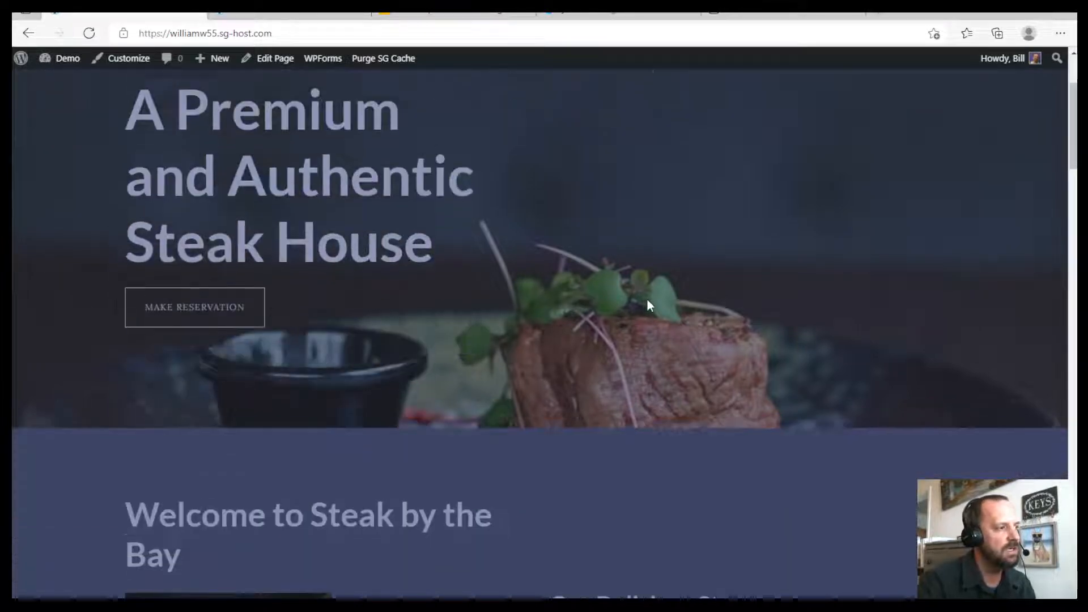
scroll(647, 298, up, 3)
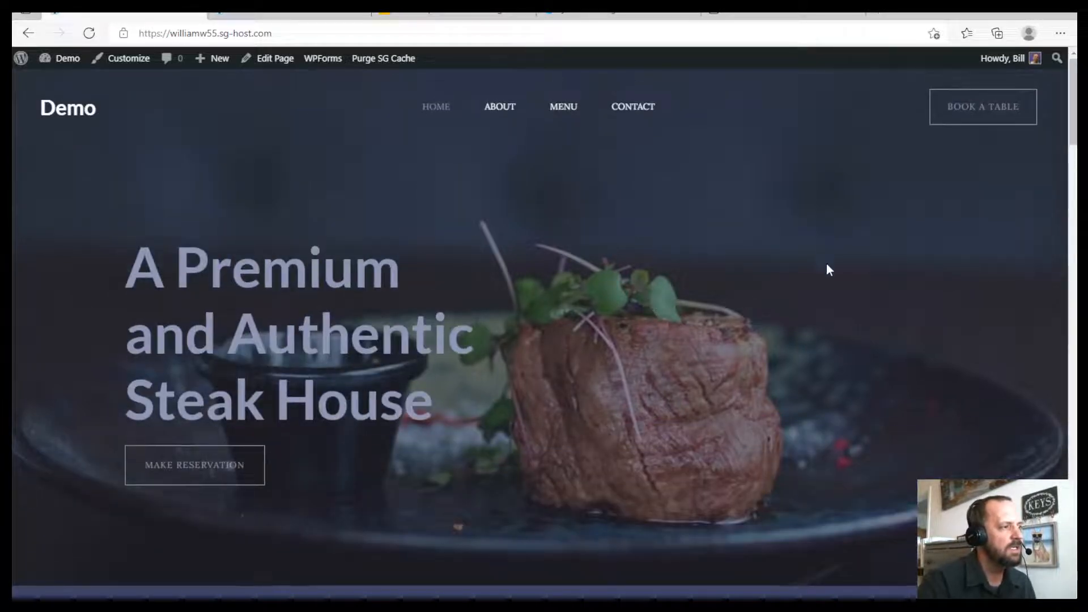
- Open the home page in the block editor and examine its sections from the hero cover to the testimonials
click(273, 67)
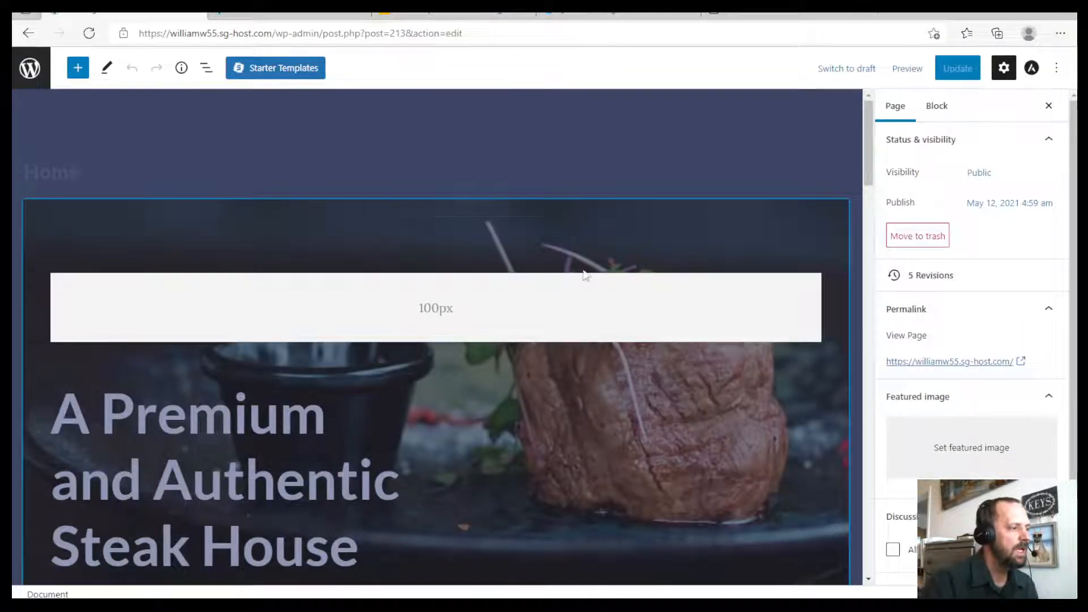
scroll(512, 244, down, 8)
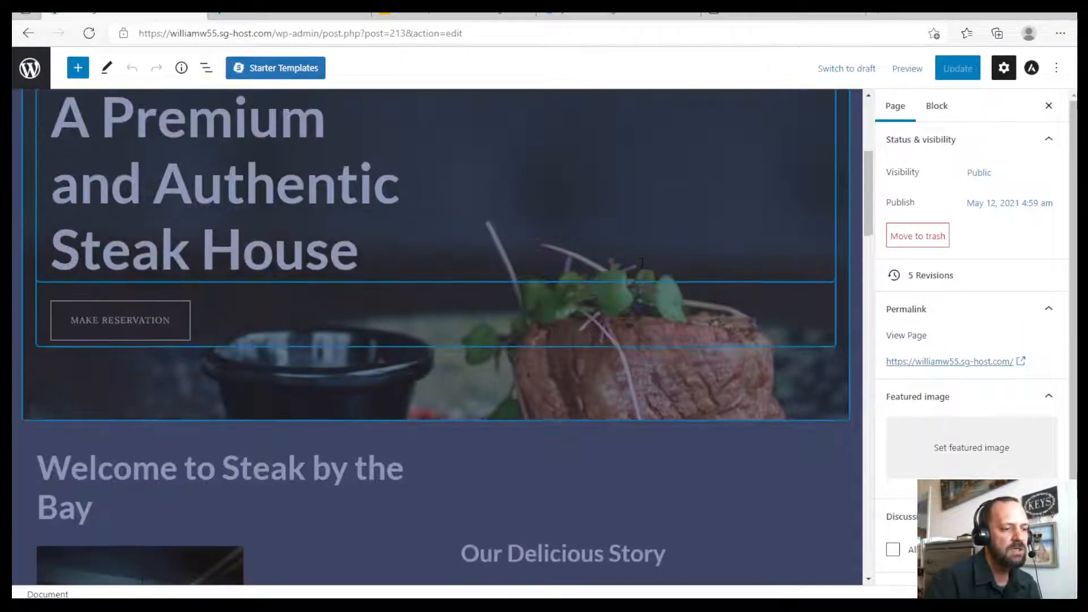
scroll(666, 292, up, 7)
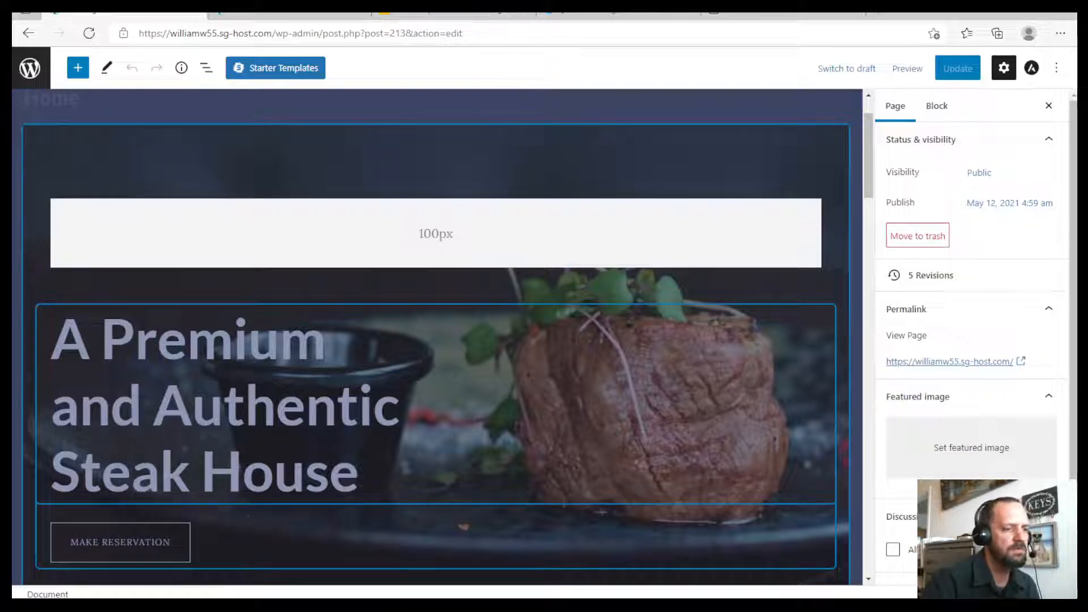
scroll(643, 355, down, 10)
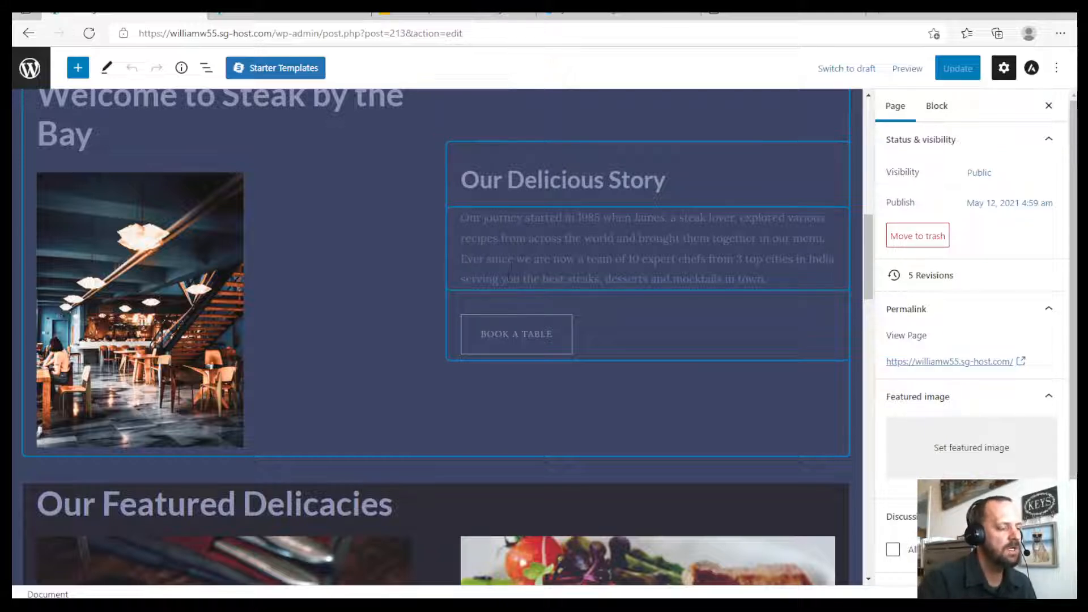
scroll(511, 267, down, 10)
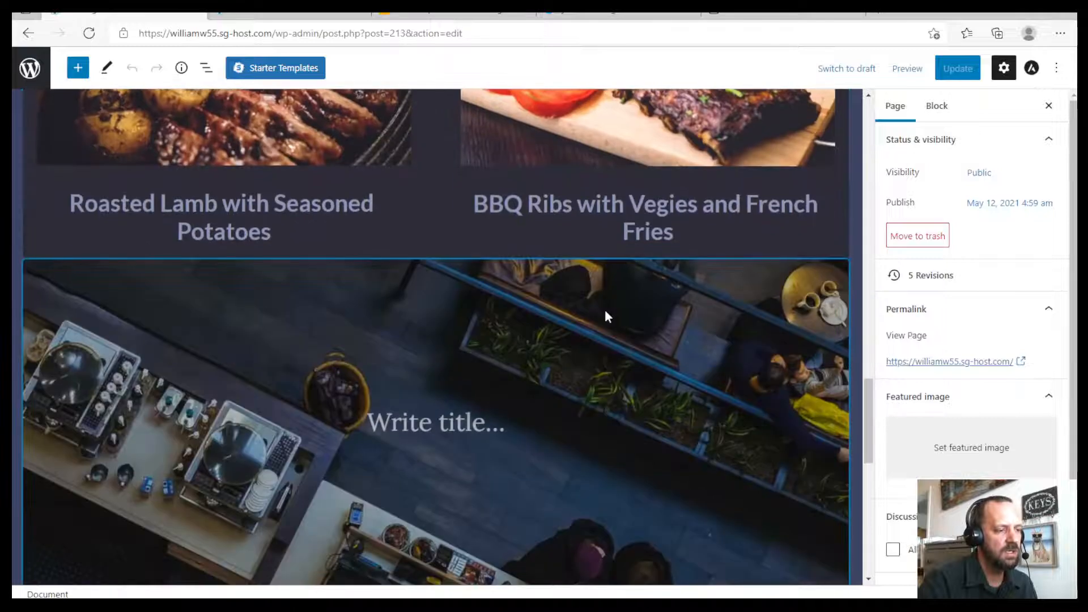
scroll(605, 315, down, 10)
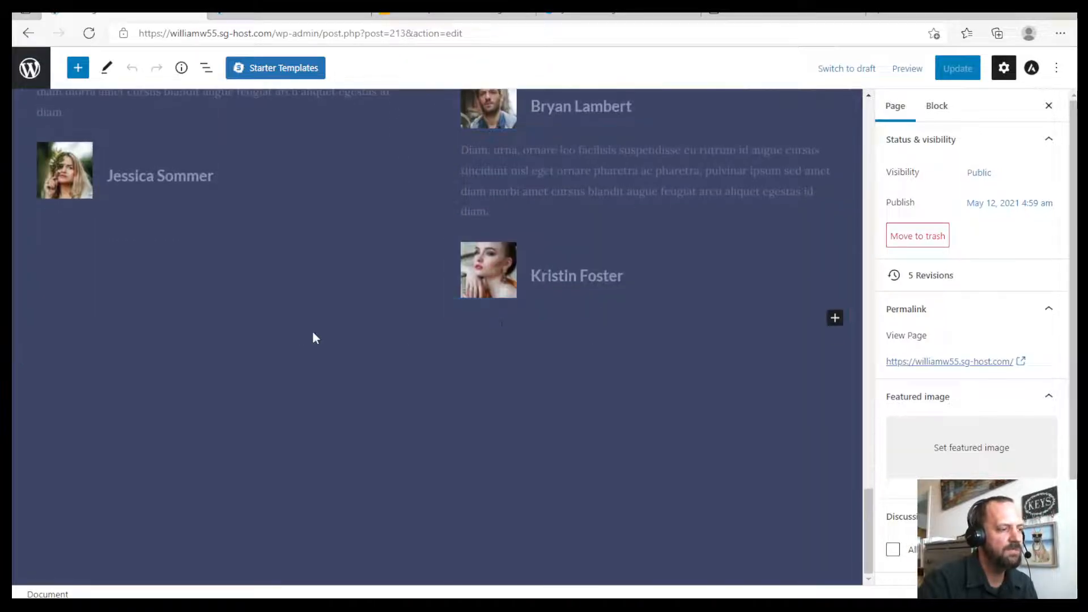
scroll(522, 320, up, 15)
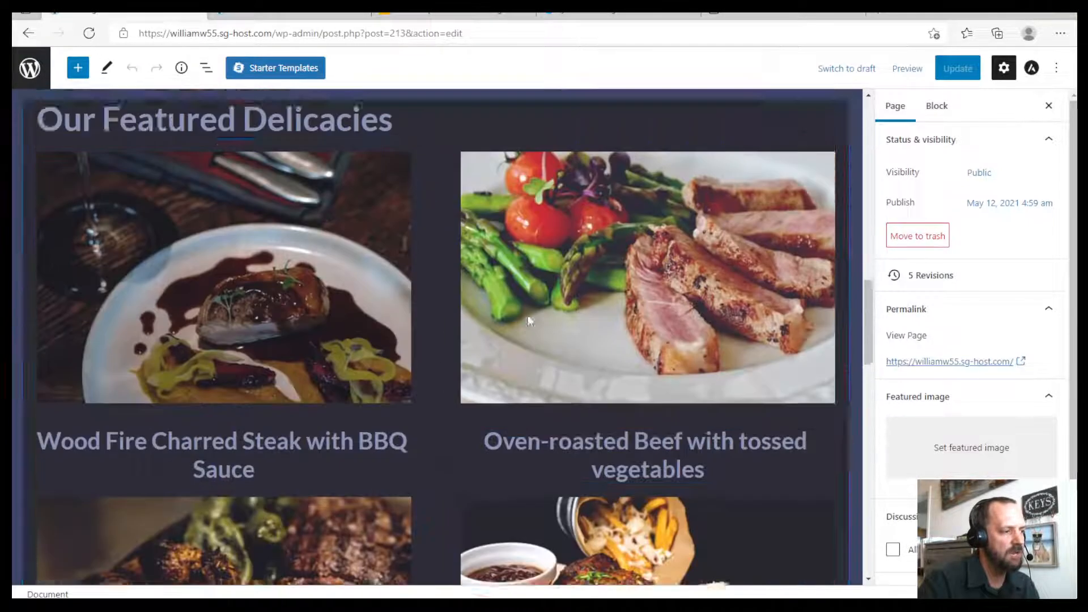
scroll(527, 321, up, 4)
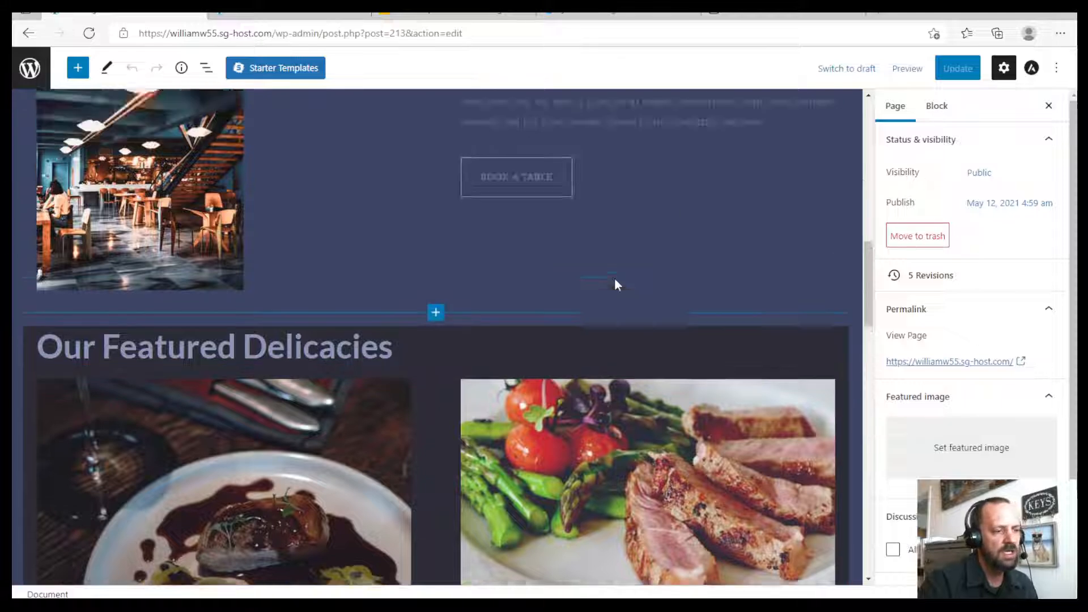
scroll(616, 283, up, 3)
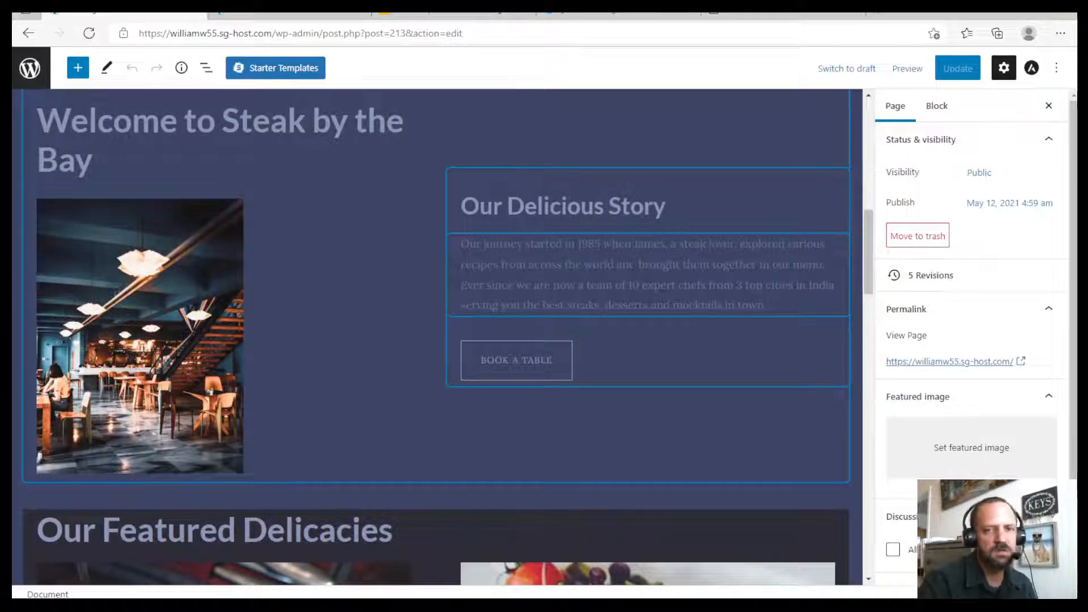
scroll(618, 270, up, 11)
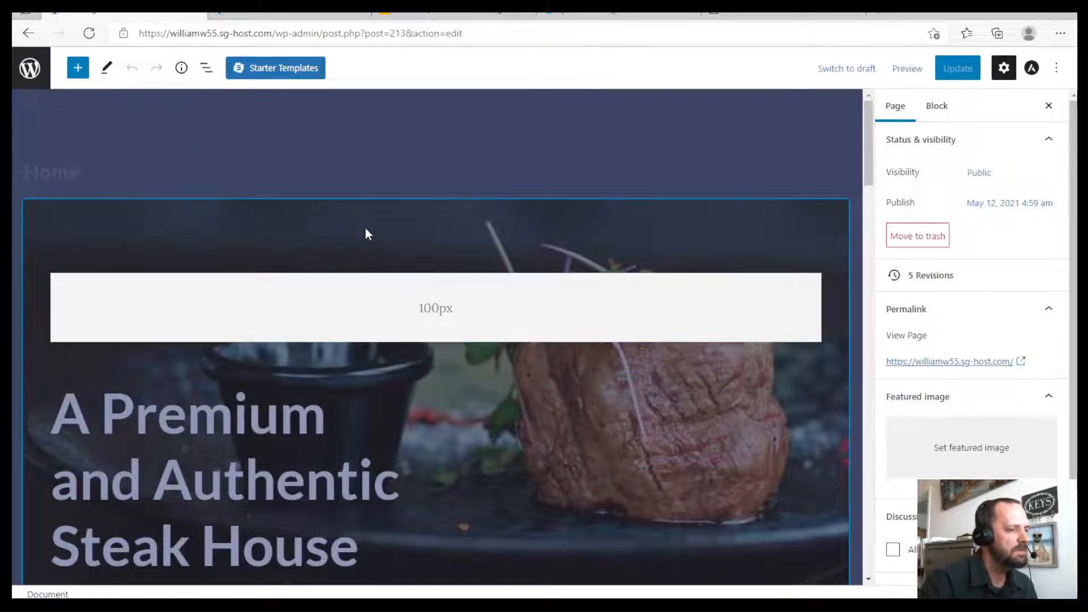
scroll(501, 258, down, 20)
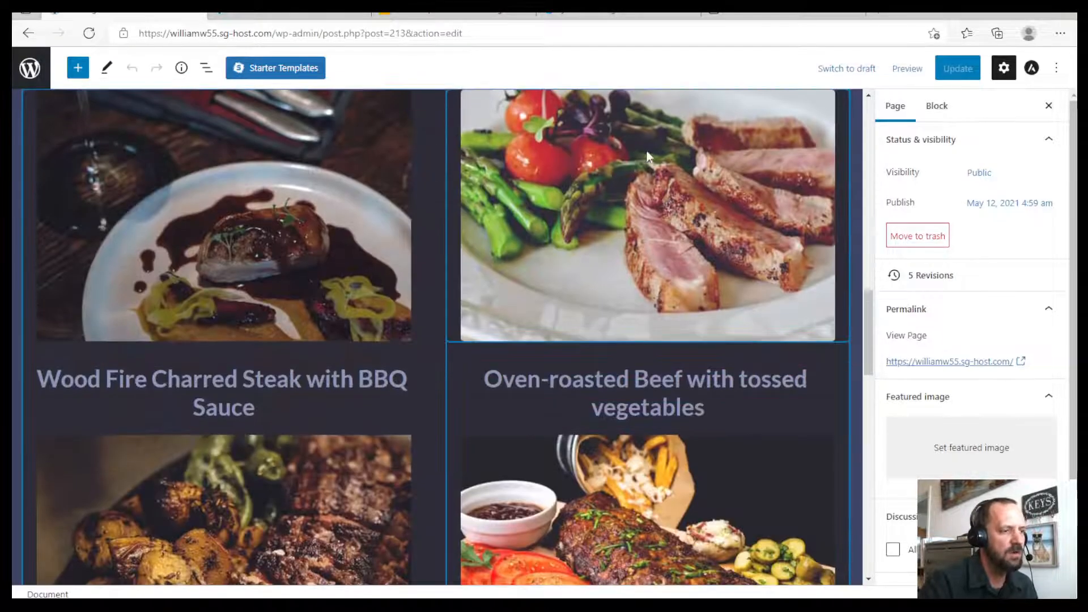
scroll(737, 283, down, 5)
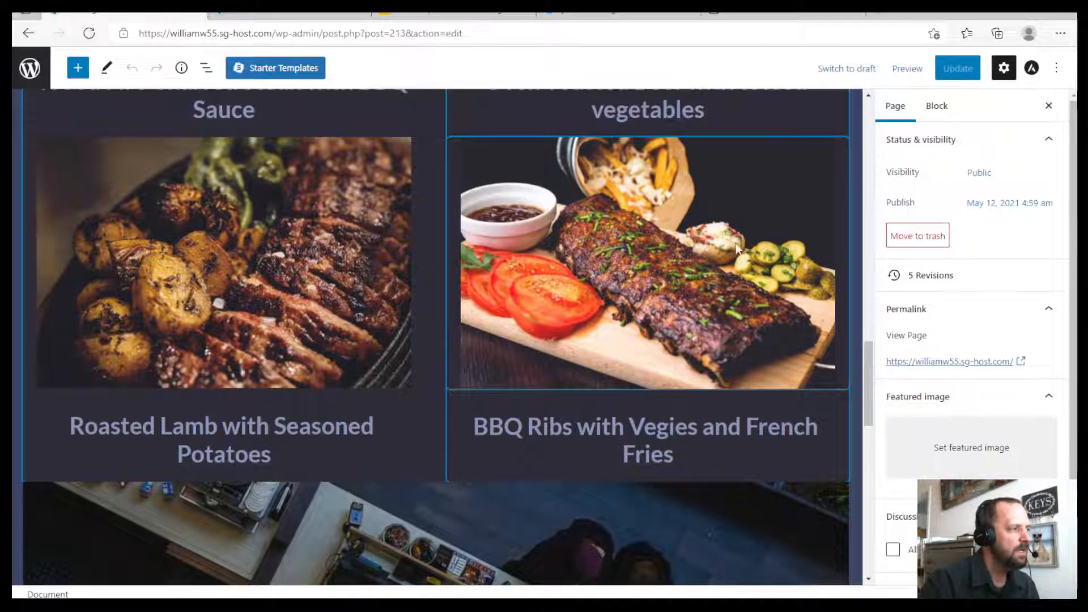
- Show the page's block structure in List View and select the Group block inside the first Cover
click(206, 71)
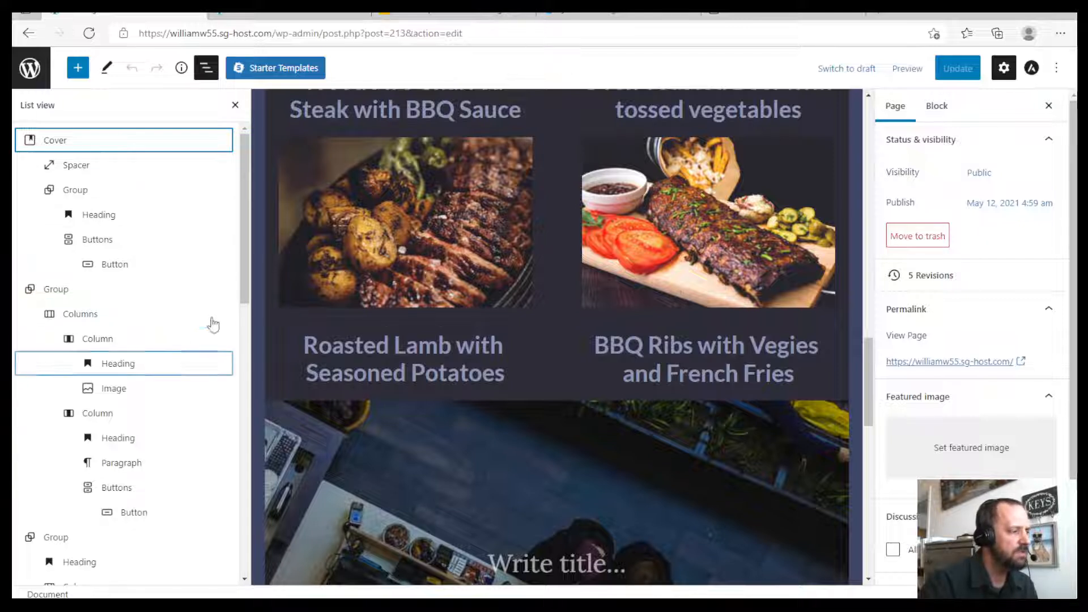
mouse_move(247, 266)
mouse_down()
mouse_move(244, 426)
mouse_move(251, 248)
mouse_up()
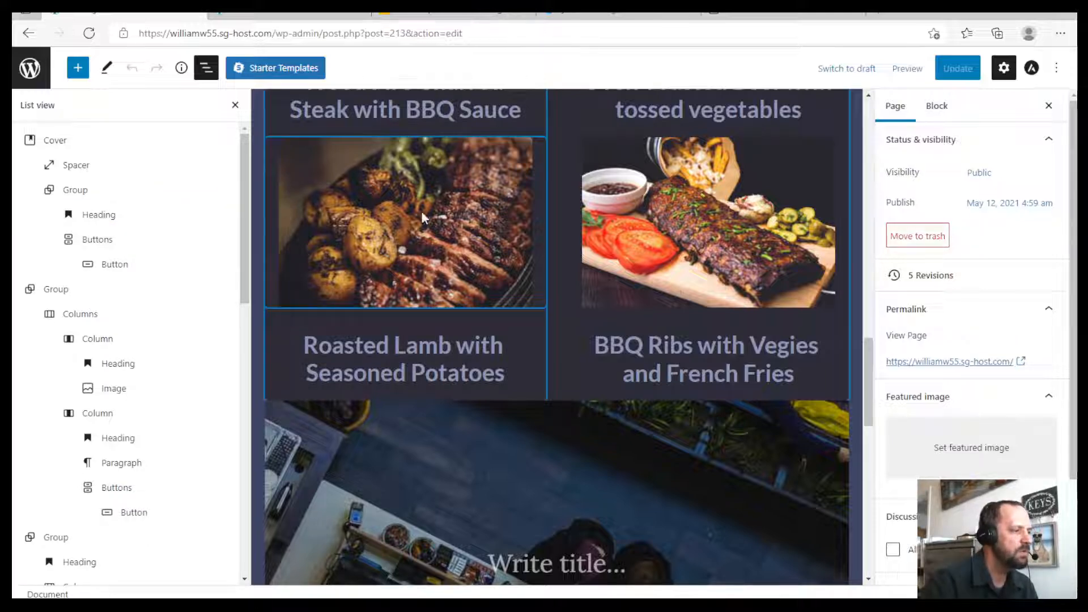
scroll(464, 220, up, 3)
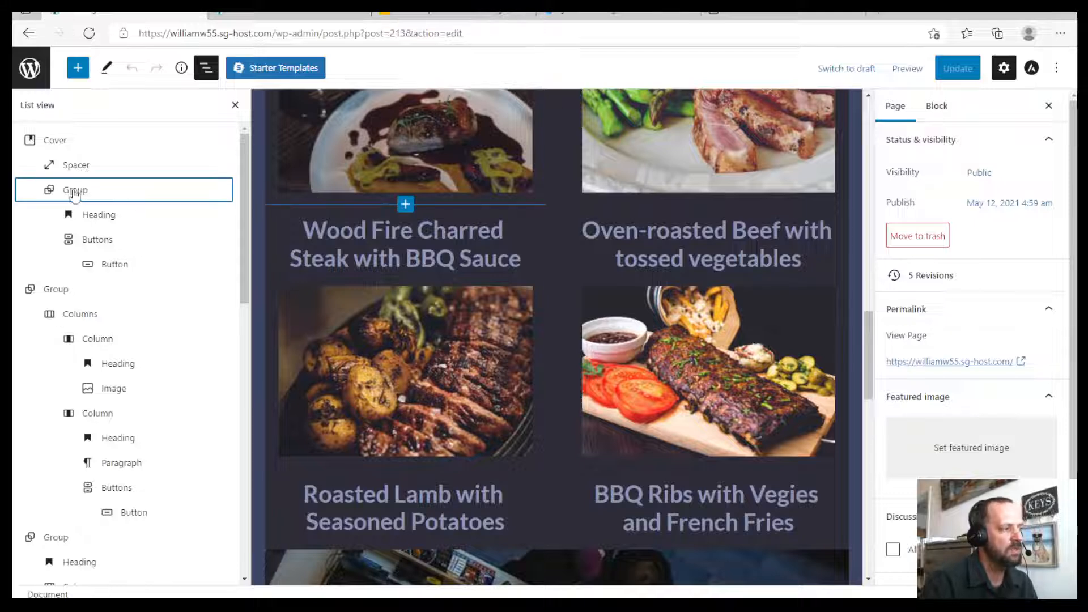
click(70, 193)
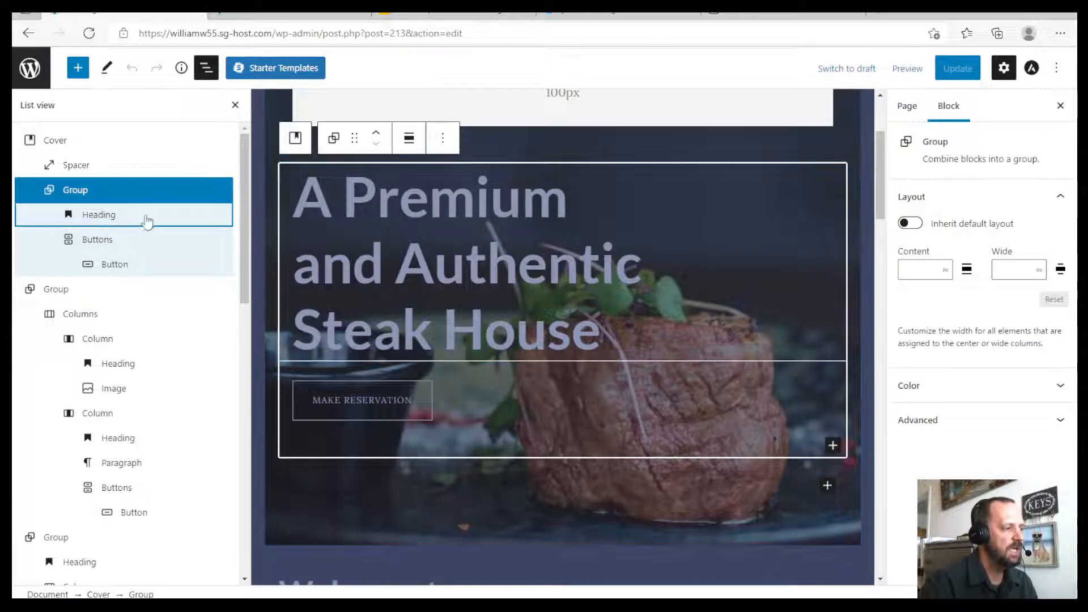
- Select the Heading block inside the first Cover's group and inspect its block settings
click(108, 216)
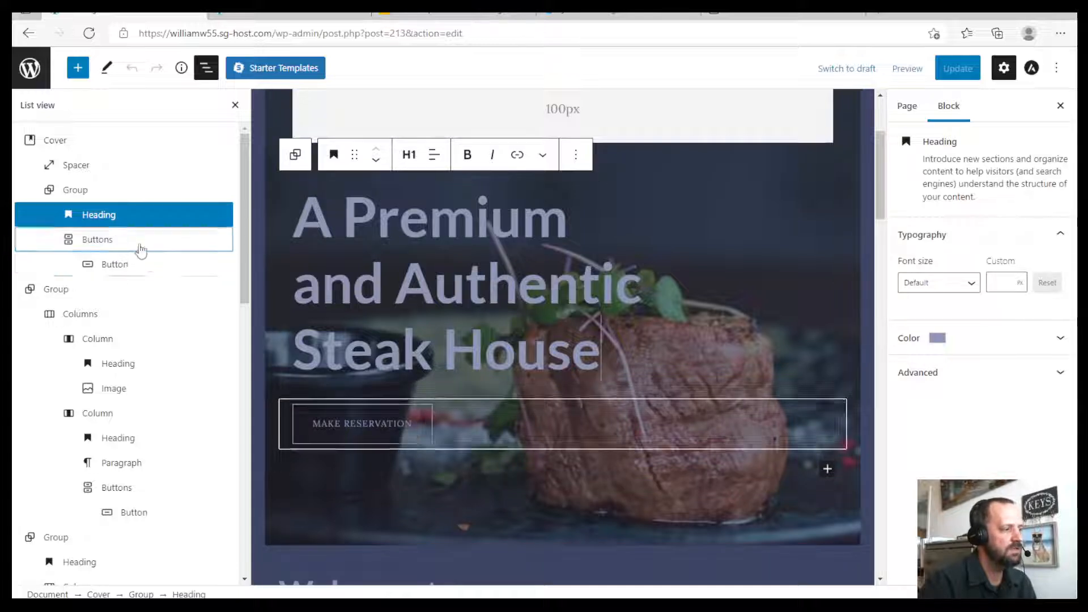
scroll(163, 146, down, 2)
scroll(142, 331, up, 2)
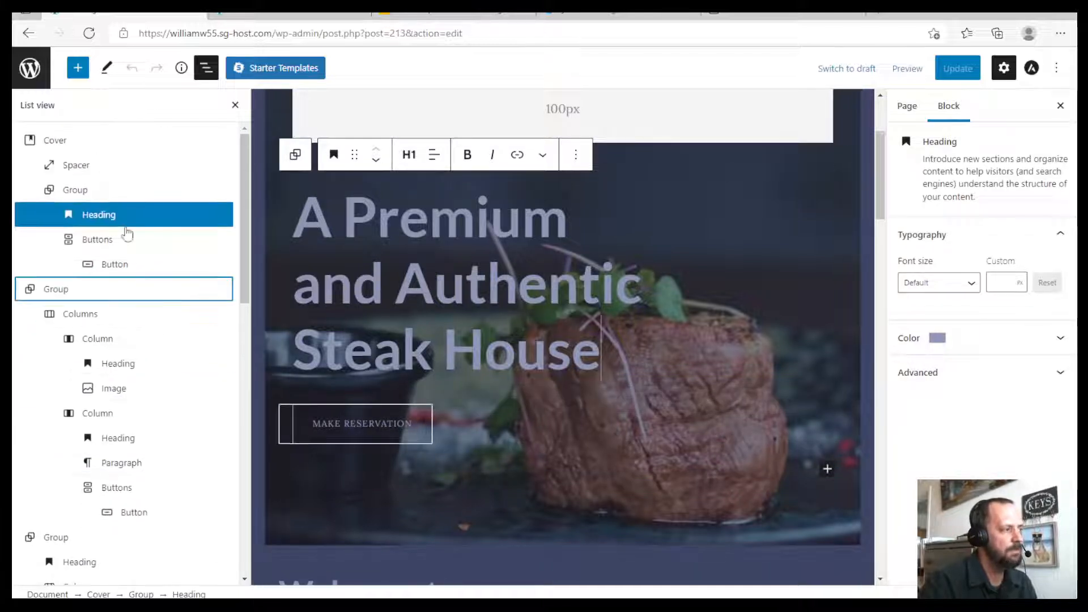
- Inspect the Group block and its Paragraph for the first testimonial in the second column of the last section
scroll(153, 303, down, 10)
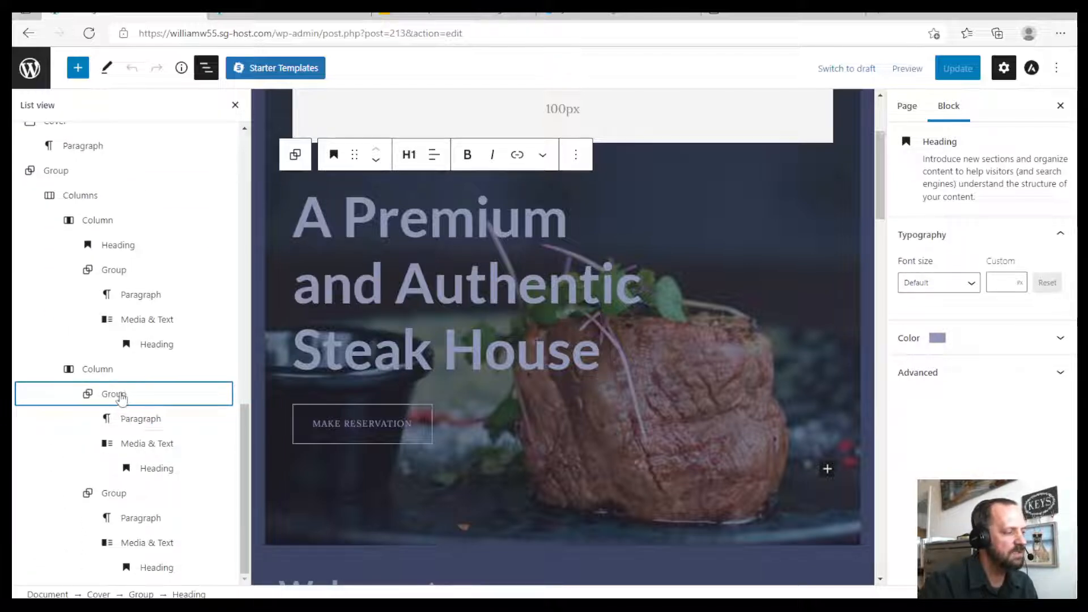
click(158, 420)
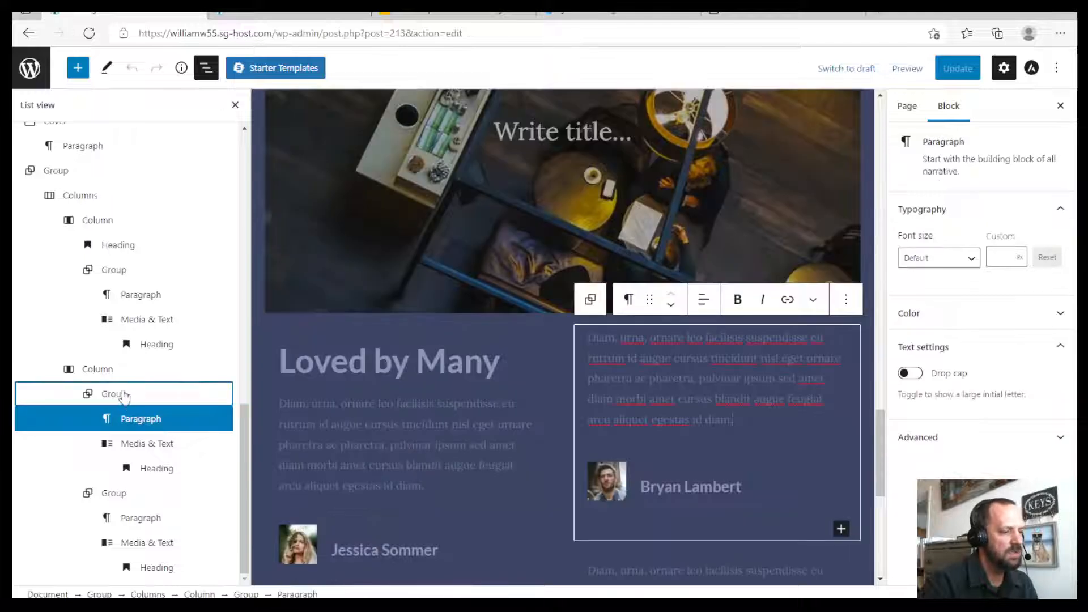
click(122, 395)
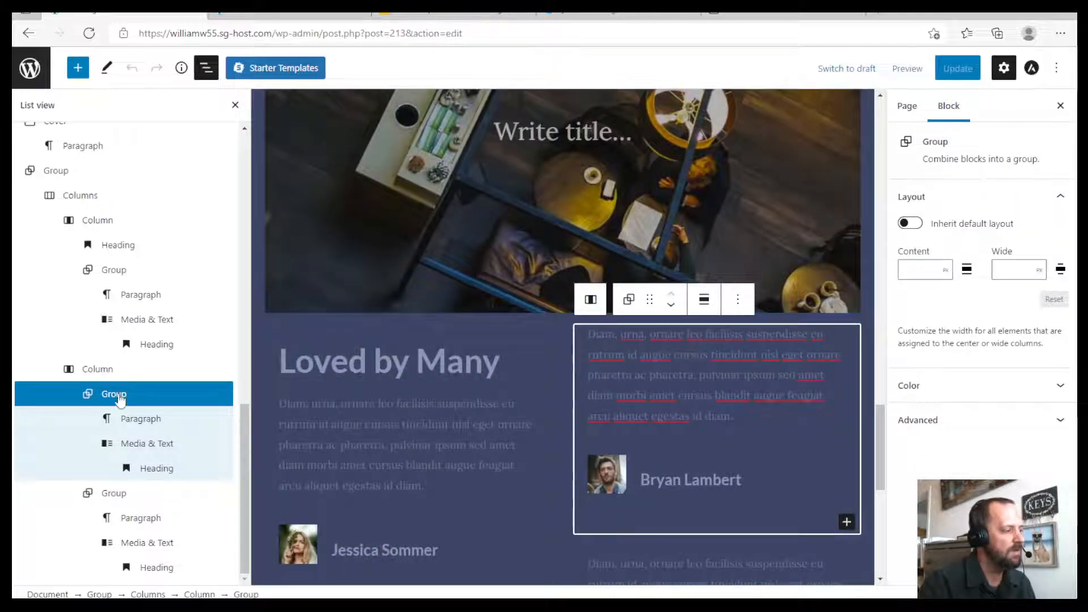
click(137, 419)
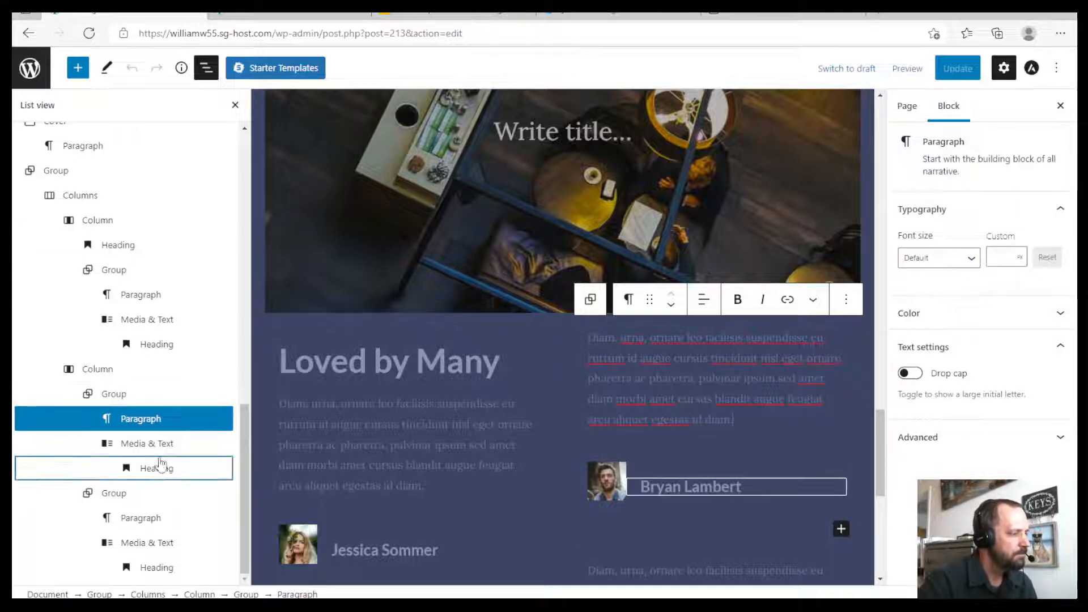
- Select the page's first Cover block and review its media, dimensions and overlay settings
scroll(151, 436, up, 7)
scroll(153, 408, up, 5)
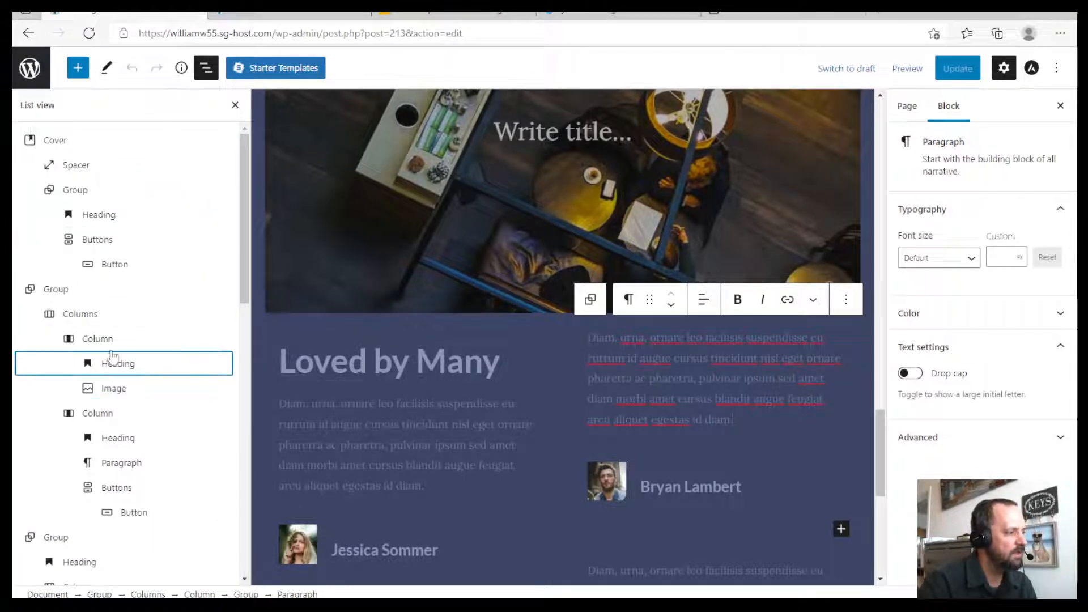
scroll(133, 351, down, 3)
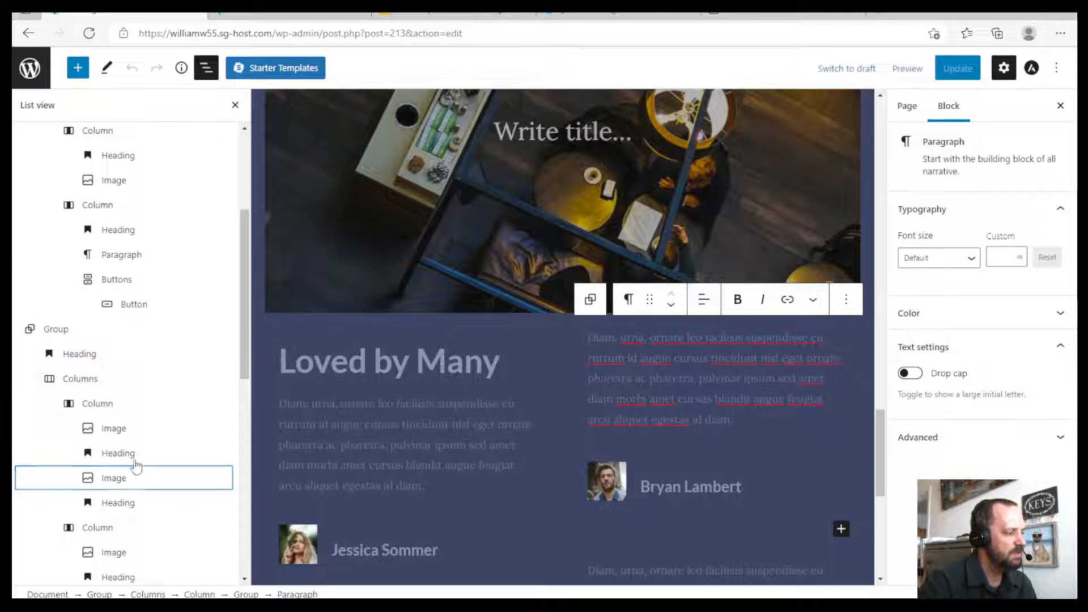
scroll(144, 458, up, 3)
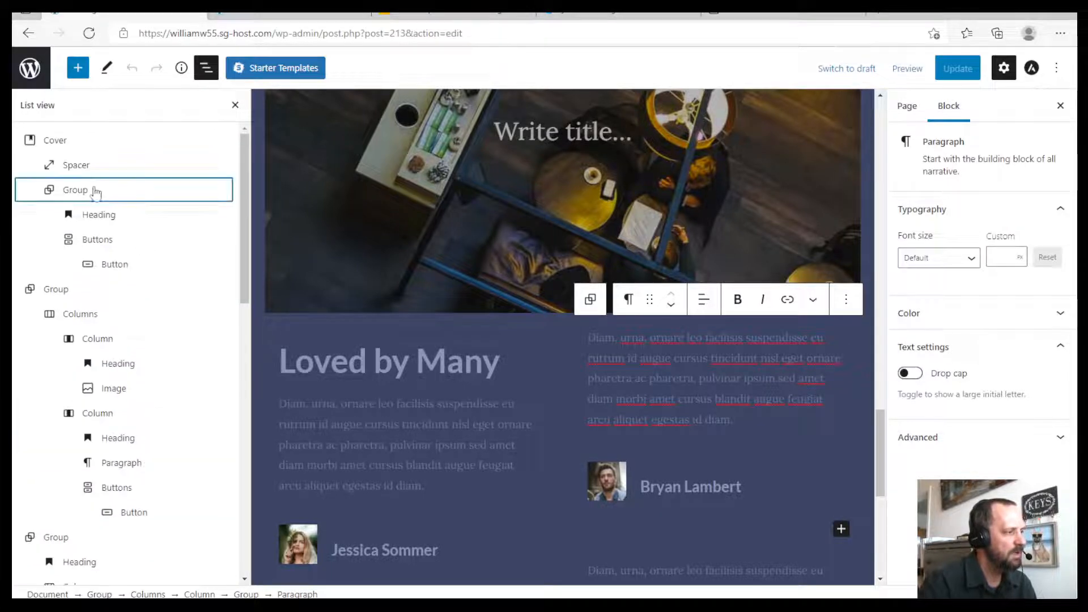
click(56, 143)
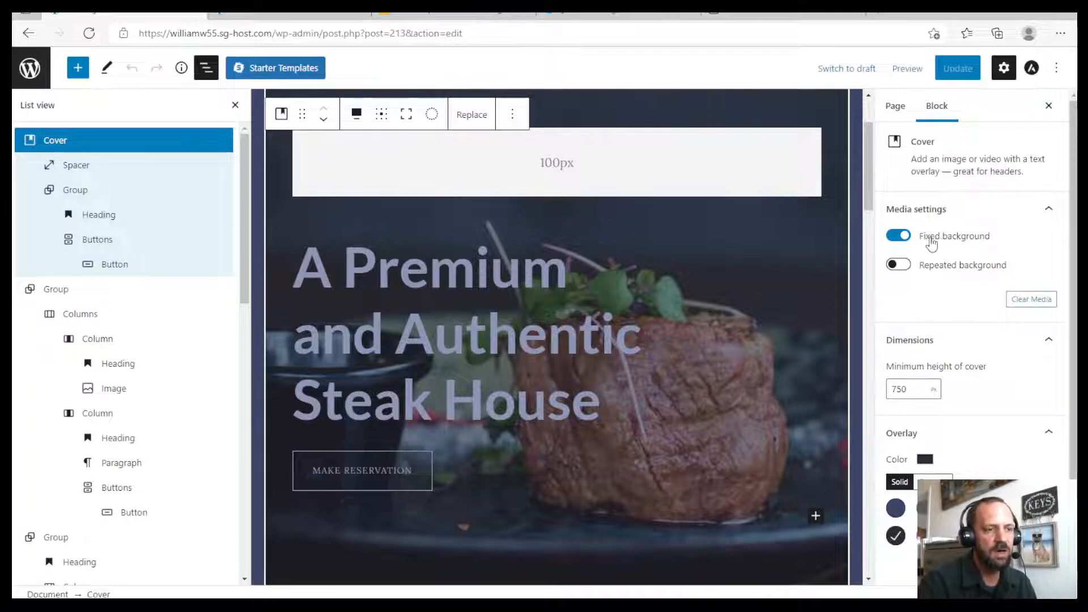
scroll(979, 235, down, 3)
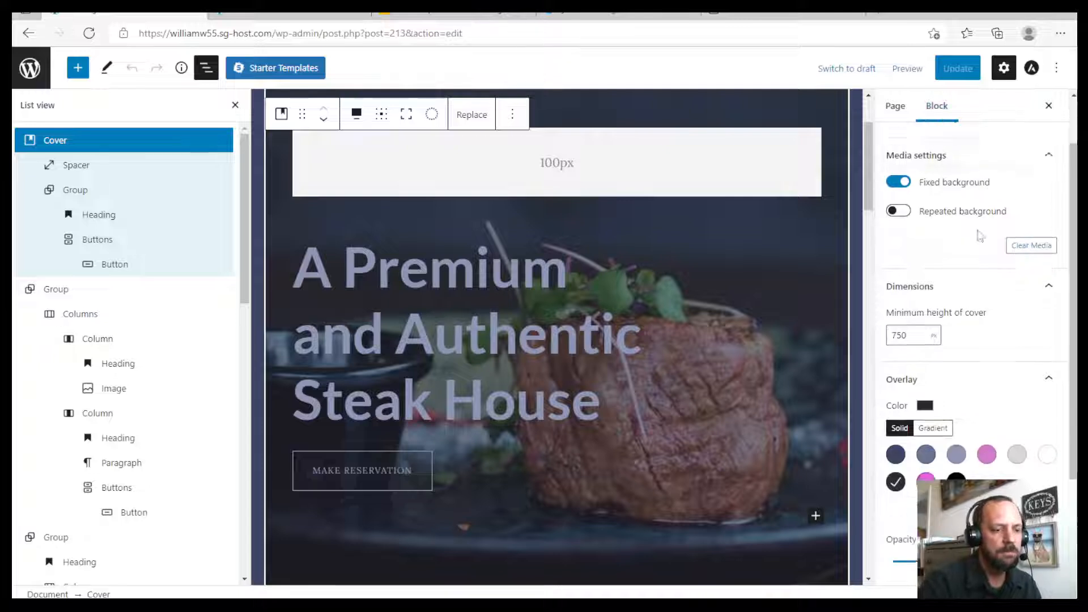
scroll(1006, 379, up, 3)
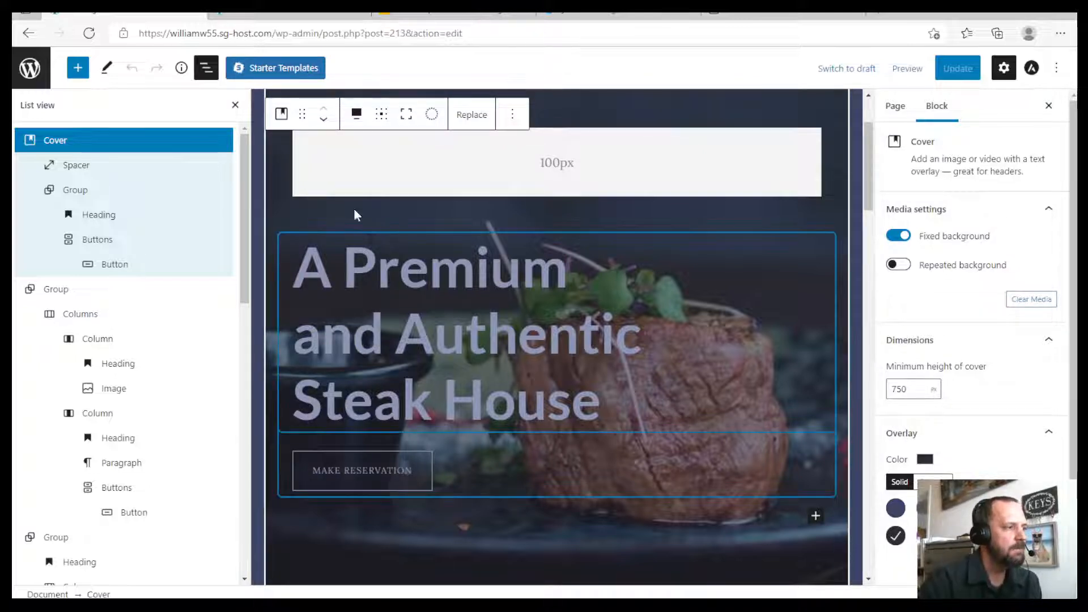
- Return to the Pages list, mark the imported About, Contact, Home and Menu pages, and clear the selection again
click(29, 71)
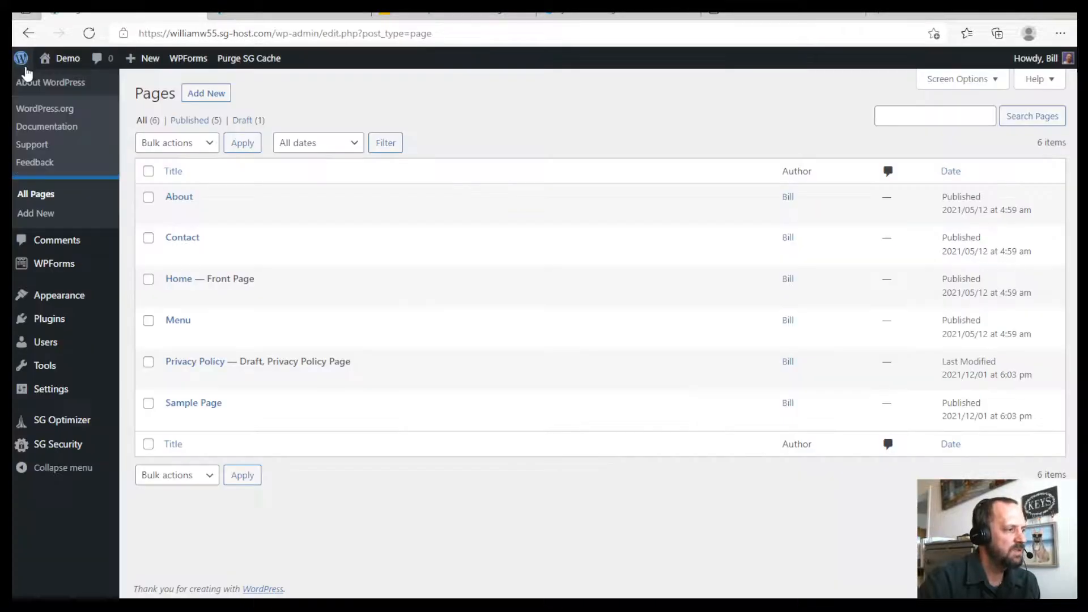
click(149, 197)
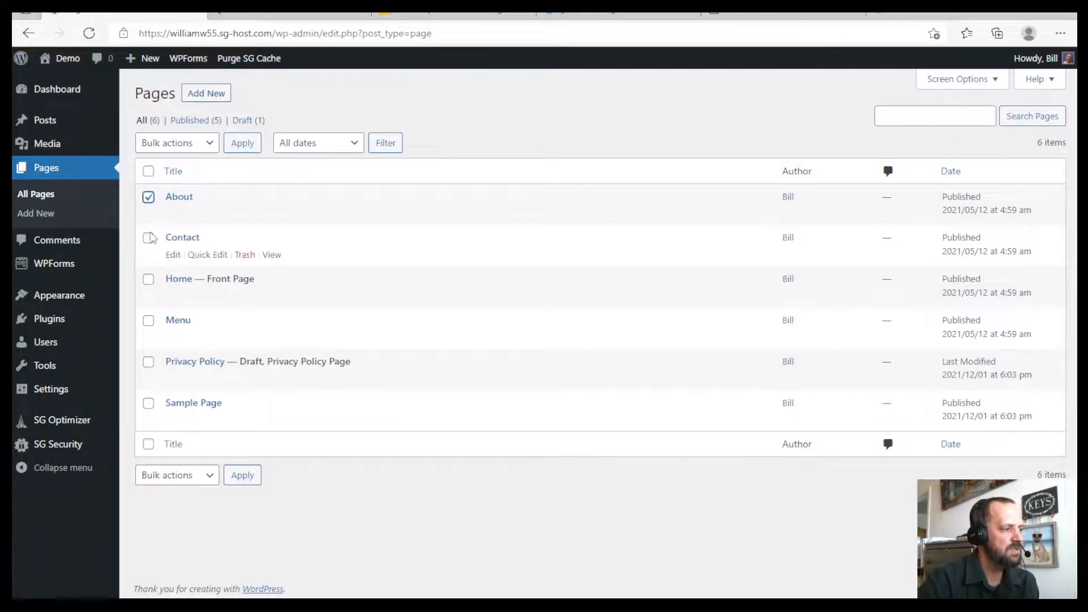
click(148, 238)
click(148, 278)
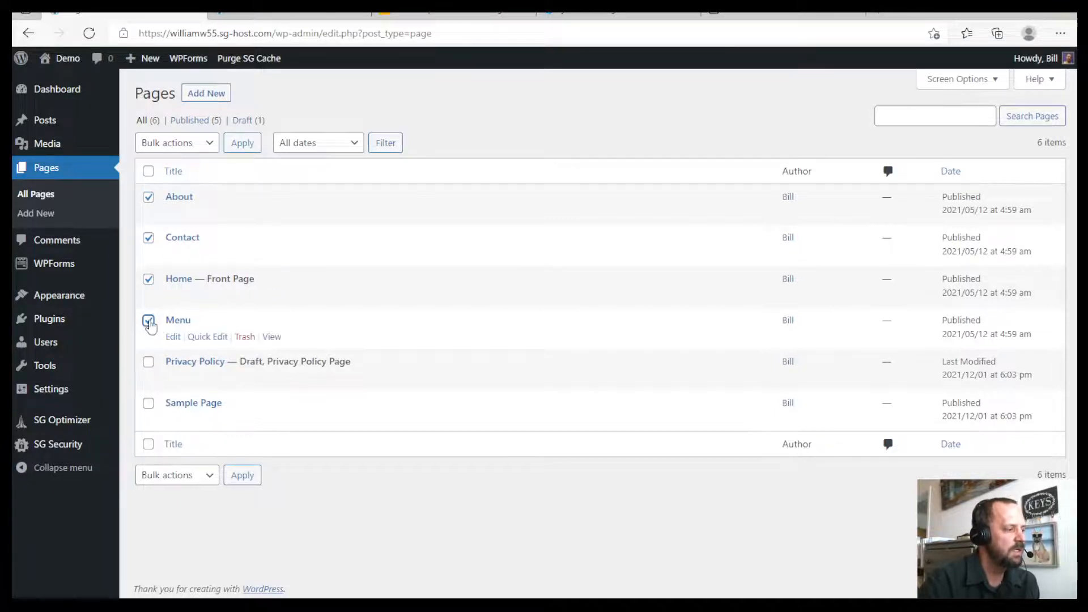
click(148, 321)
click(148, 280)
click(148, 238)
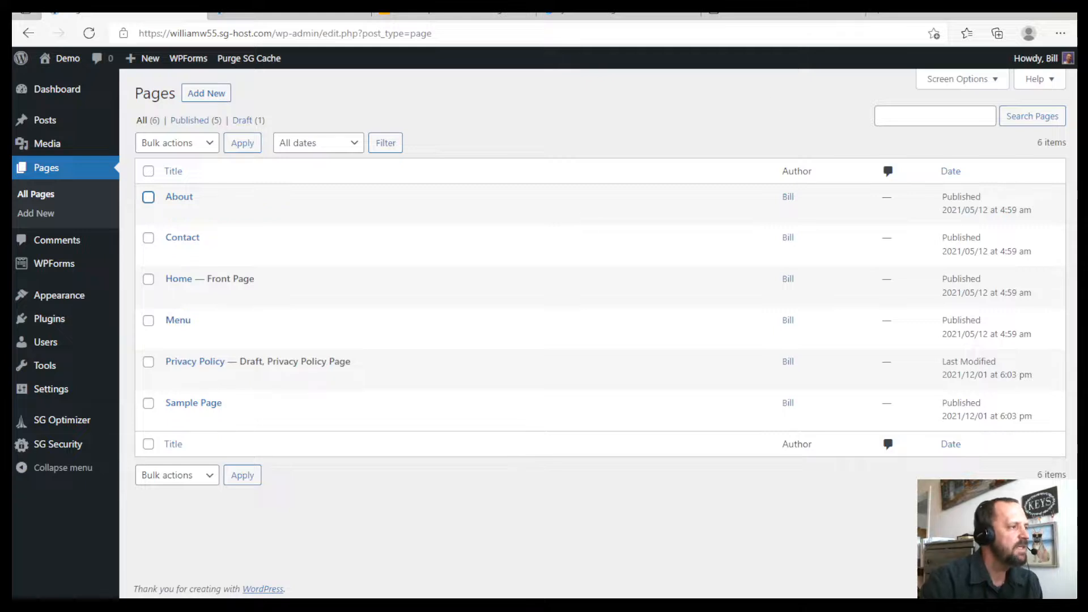
- Switch to the Google Slides presentation showing the Thanks For Watching slide, and bring up the OBS window
click(451, 15)
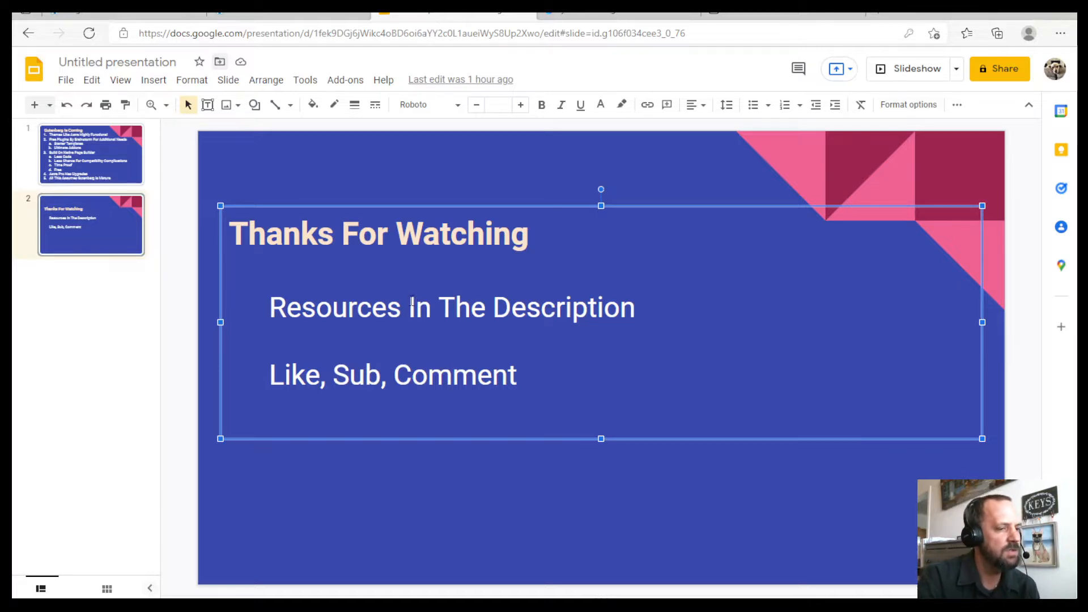
key(alt+Tab)
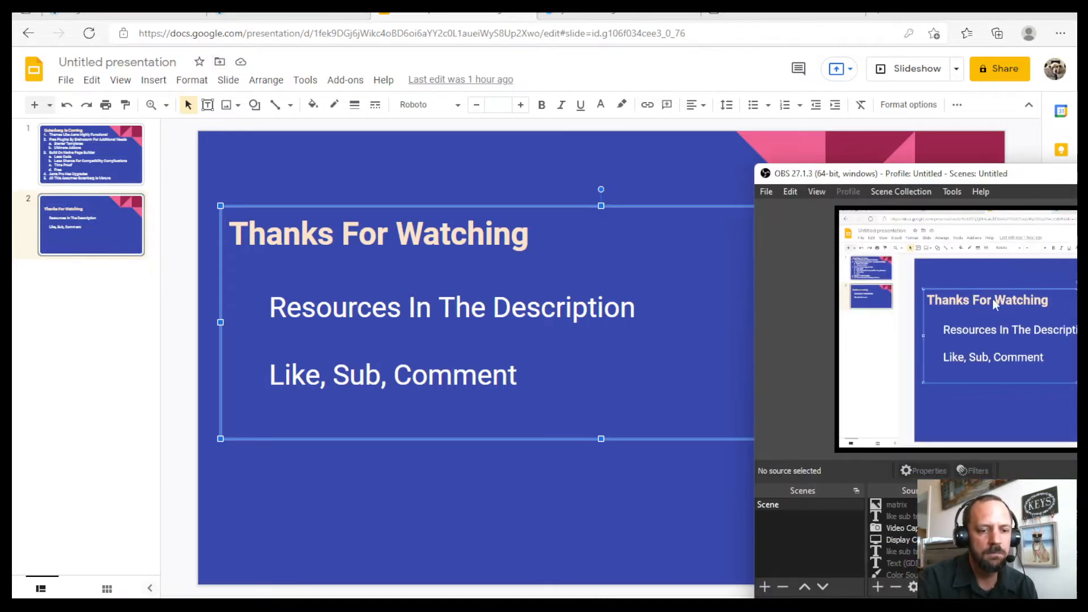